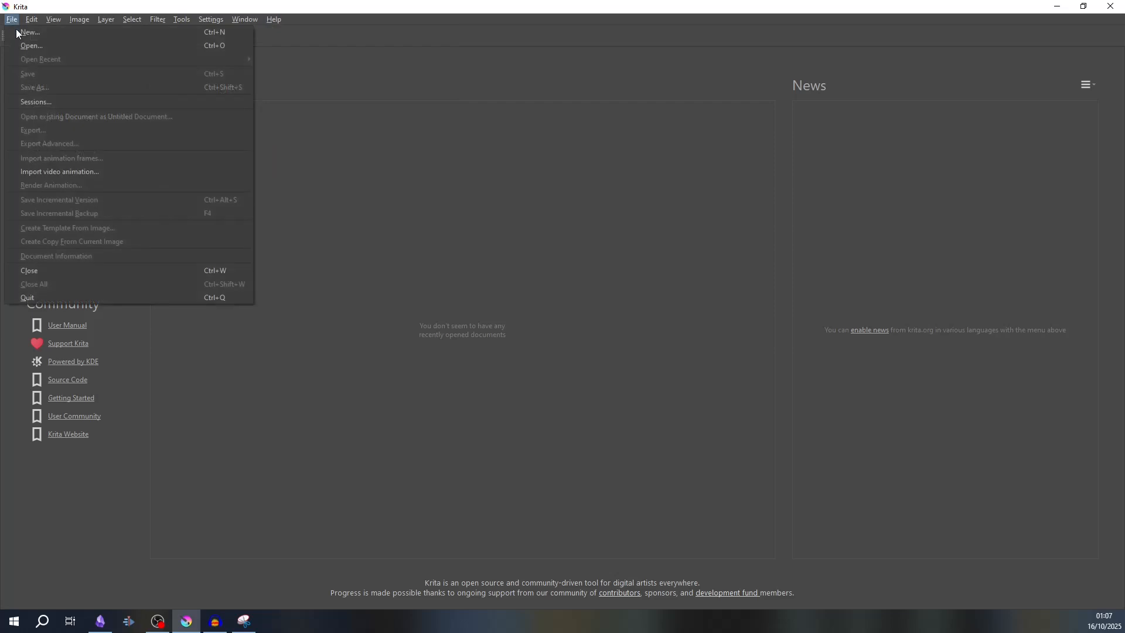
- Create a new custom document of 2400 by 2400 pixels at 300 pixels/inch in RGB/Alpha
left_click(60, 34)
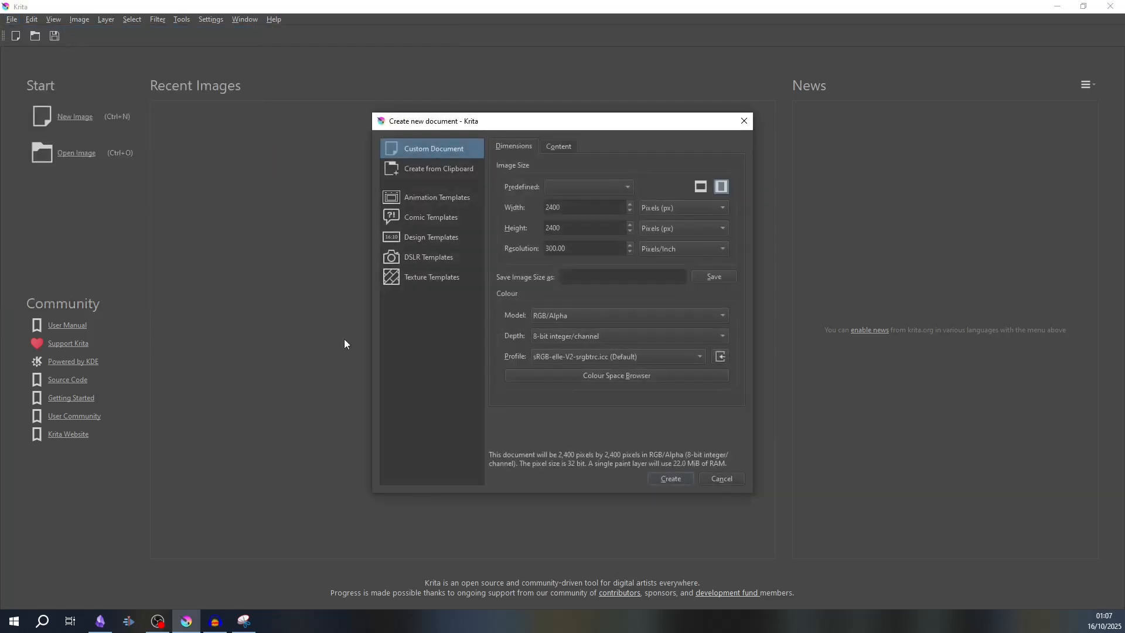
left_click(685, 483)
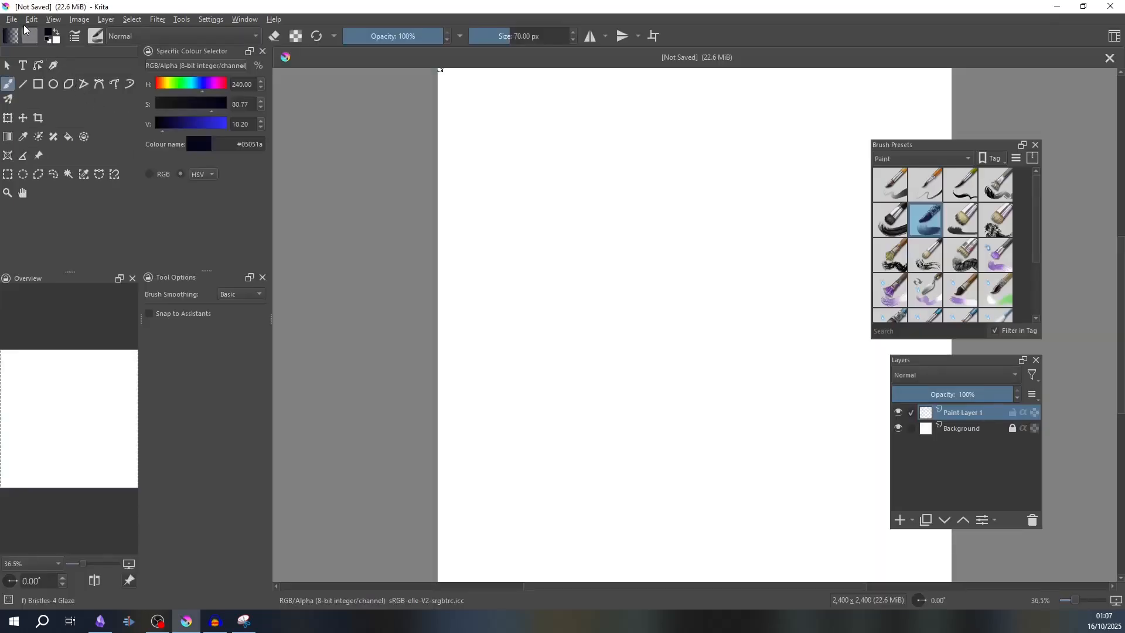
- Save the new document as "hi" in the Krita document (*.kra) format
left_click(12, 19)
left_click(54, 87)
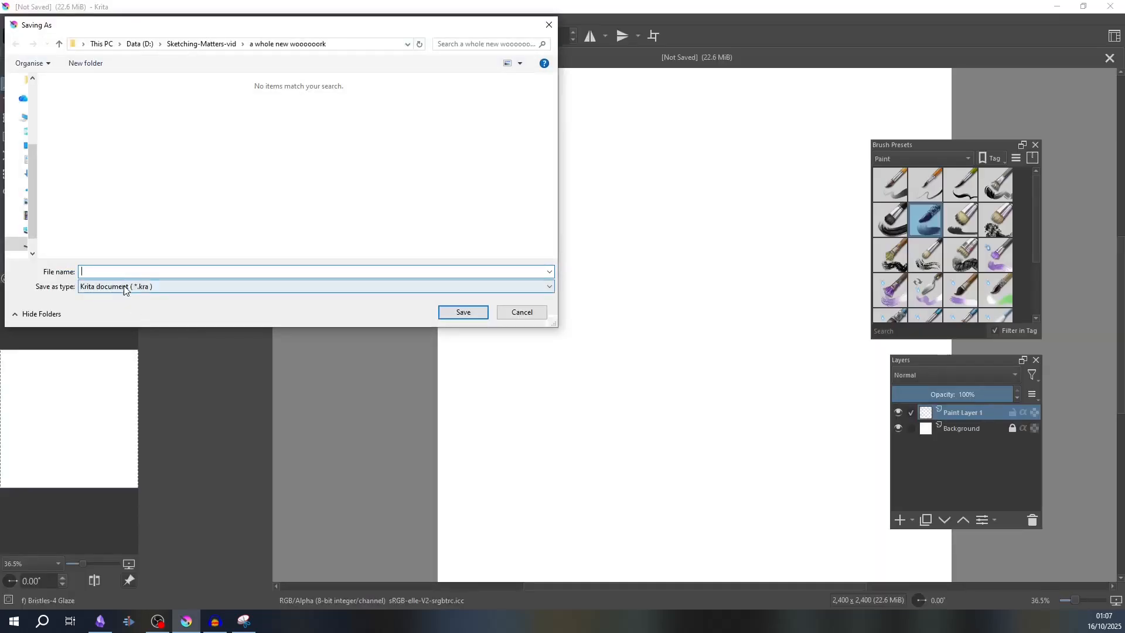
left_click(147, 287)
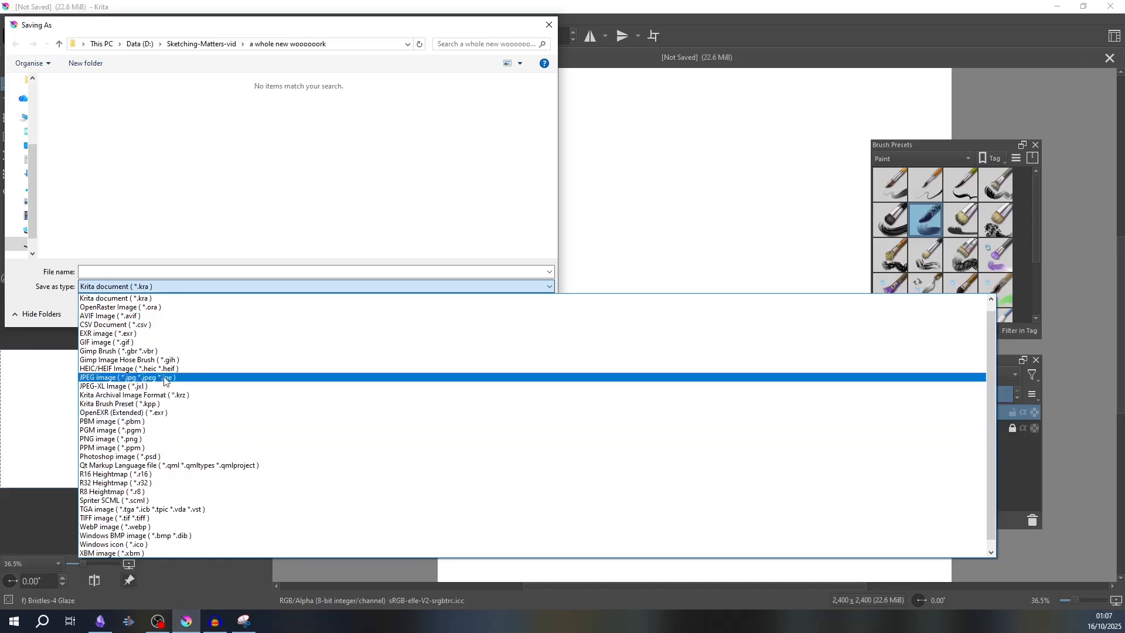
left_click(175, 298)
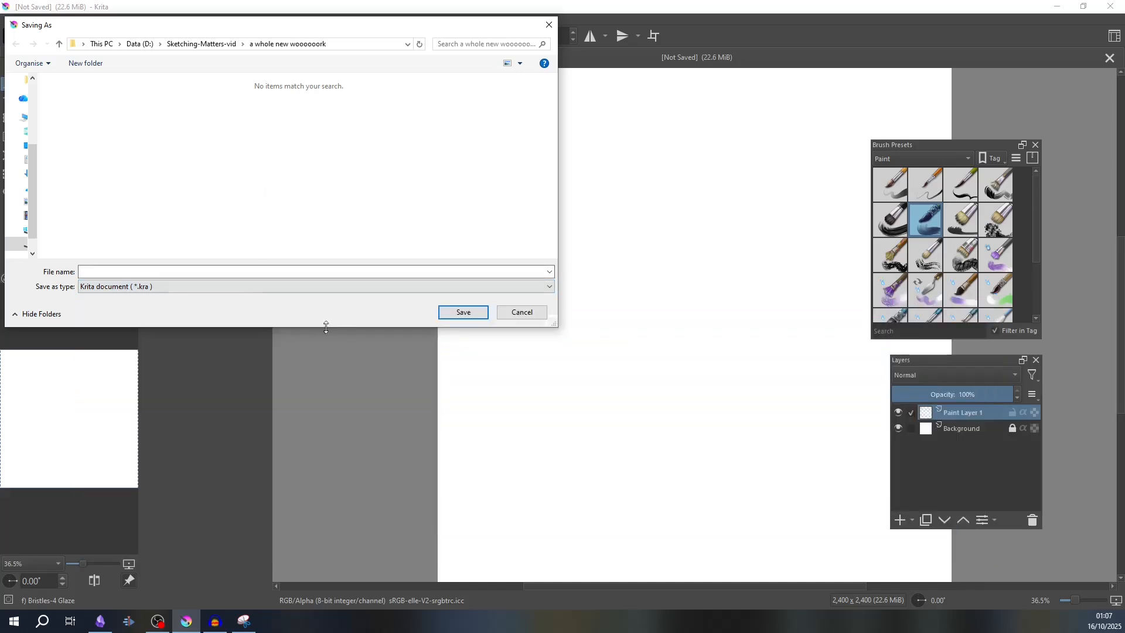
left_click(175, 272)
left_click(463, 312)
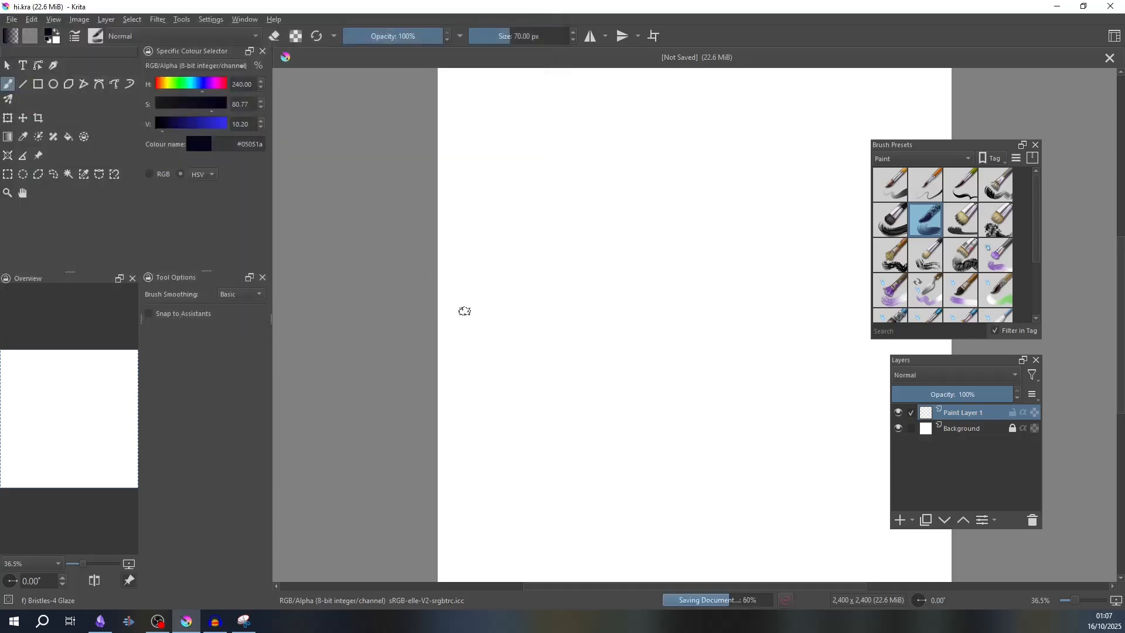
- Start exporting the document under the name "hi" and choose the PNG image (*.png) format
left_click(33, 22)
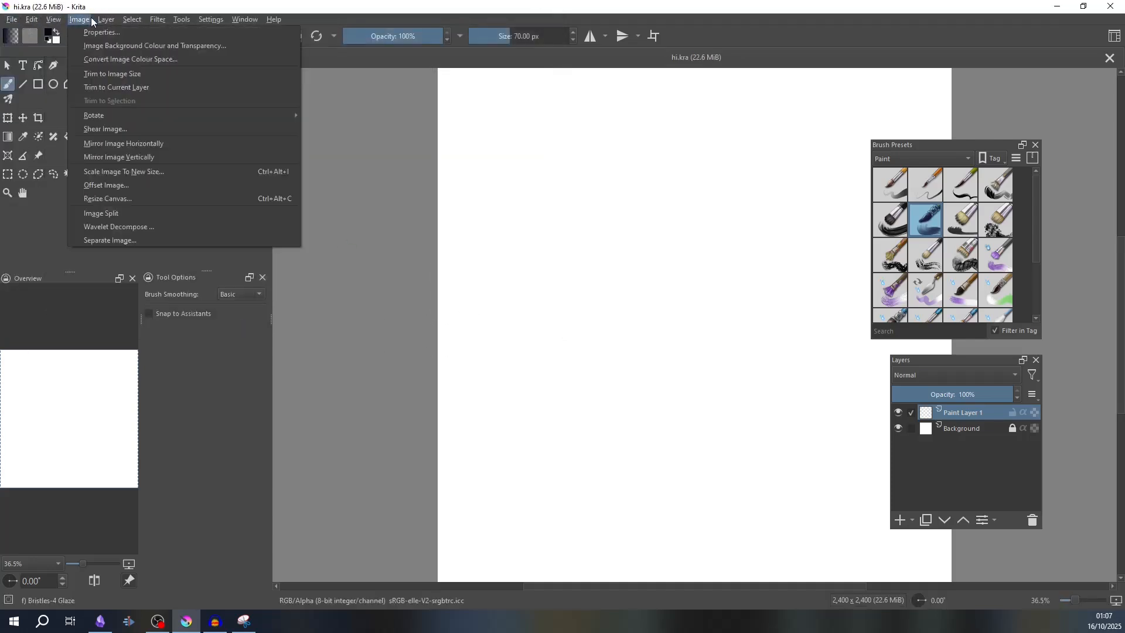
mouse_move(10, 23)
left_click(33, 130)
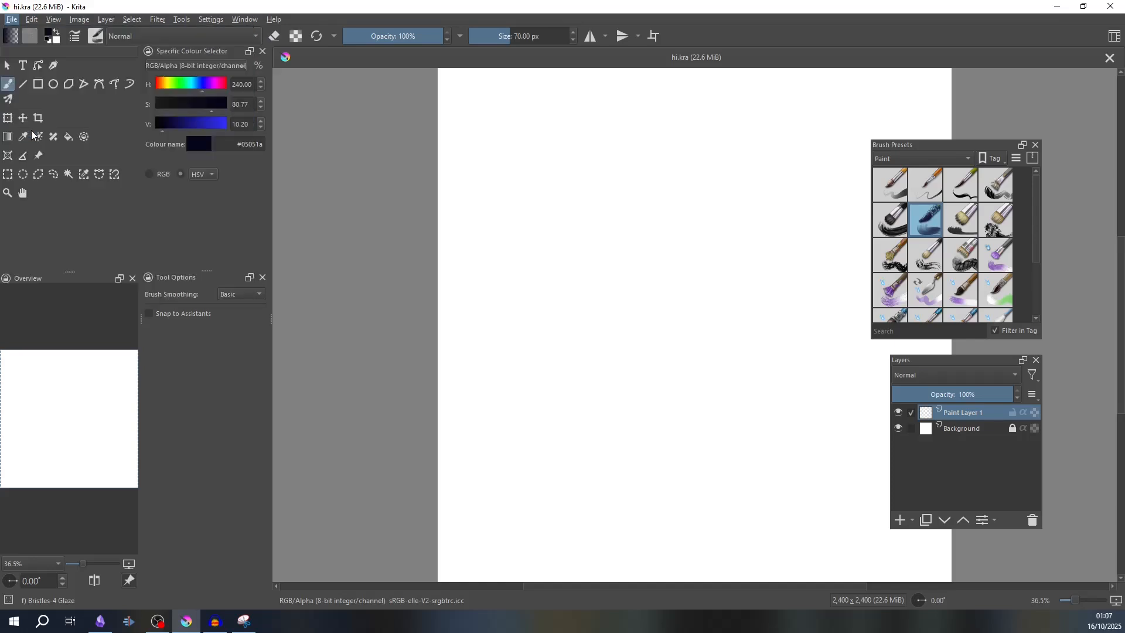
left_click(176, 286)
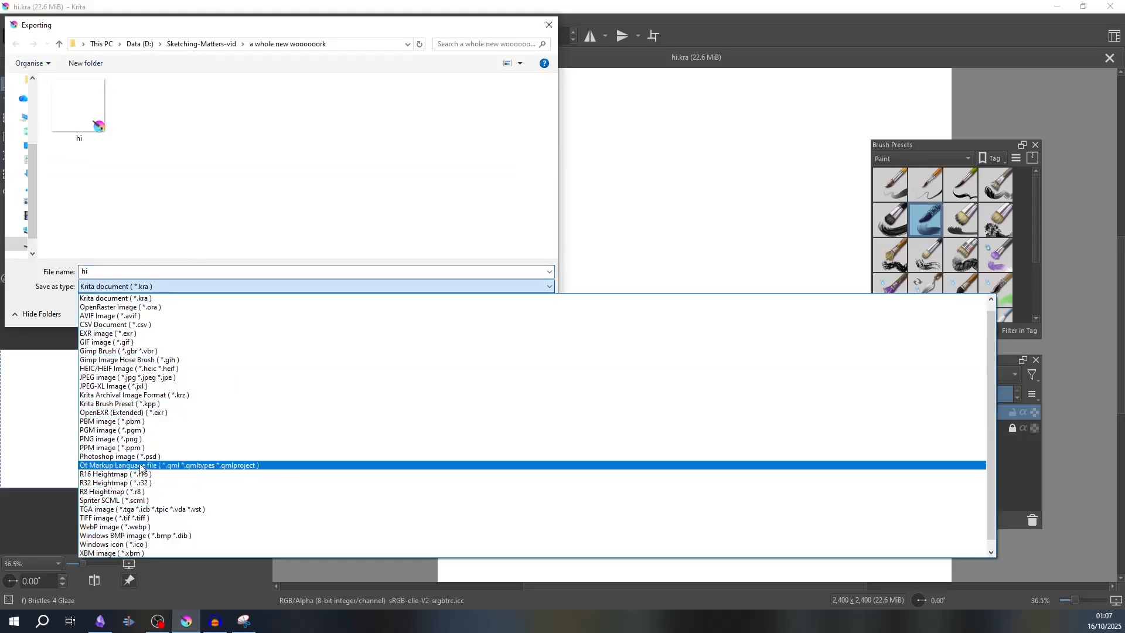
left_click(139, 438)
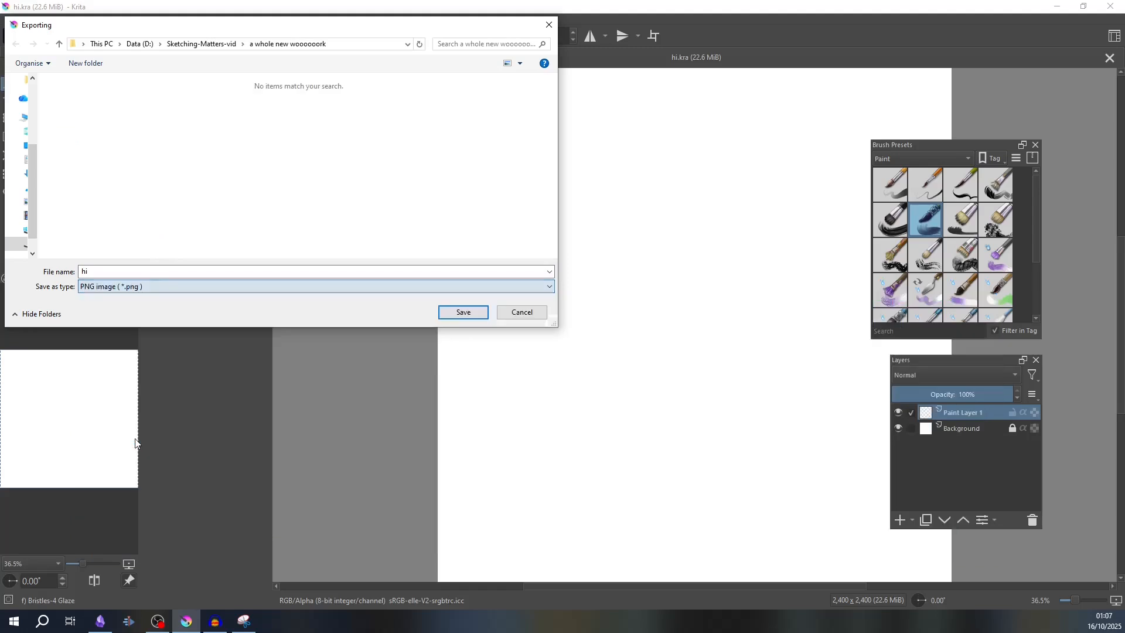
- Try the JPEG image format and the Photoshop image (*.psd) format for the export
left_click(113, 287)
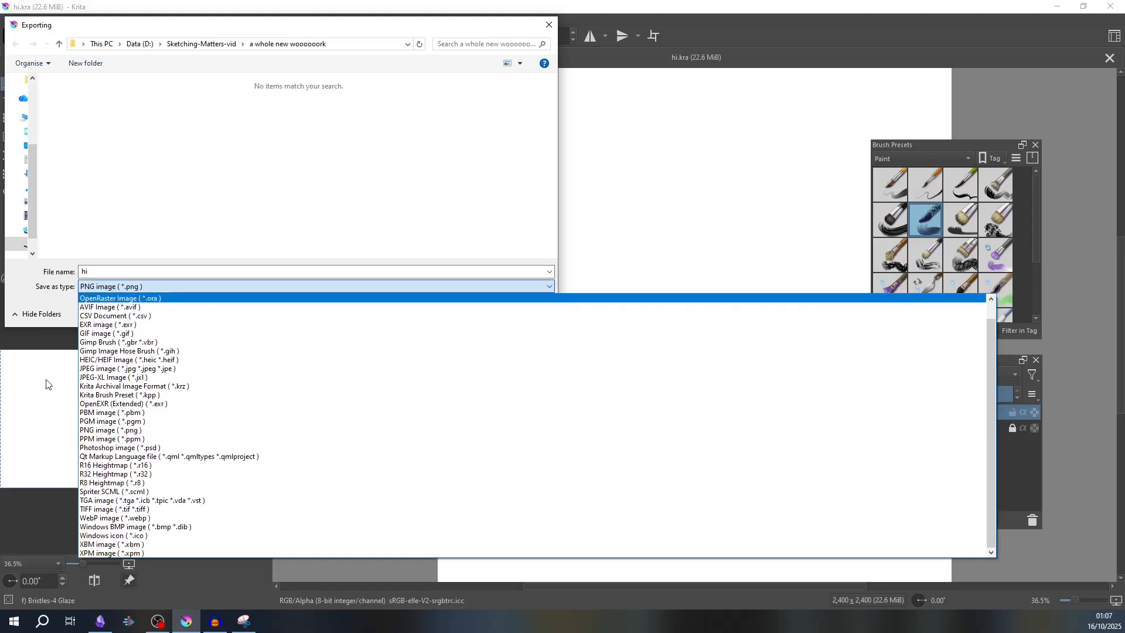
left_click(195, 369)
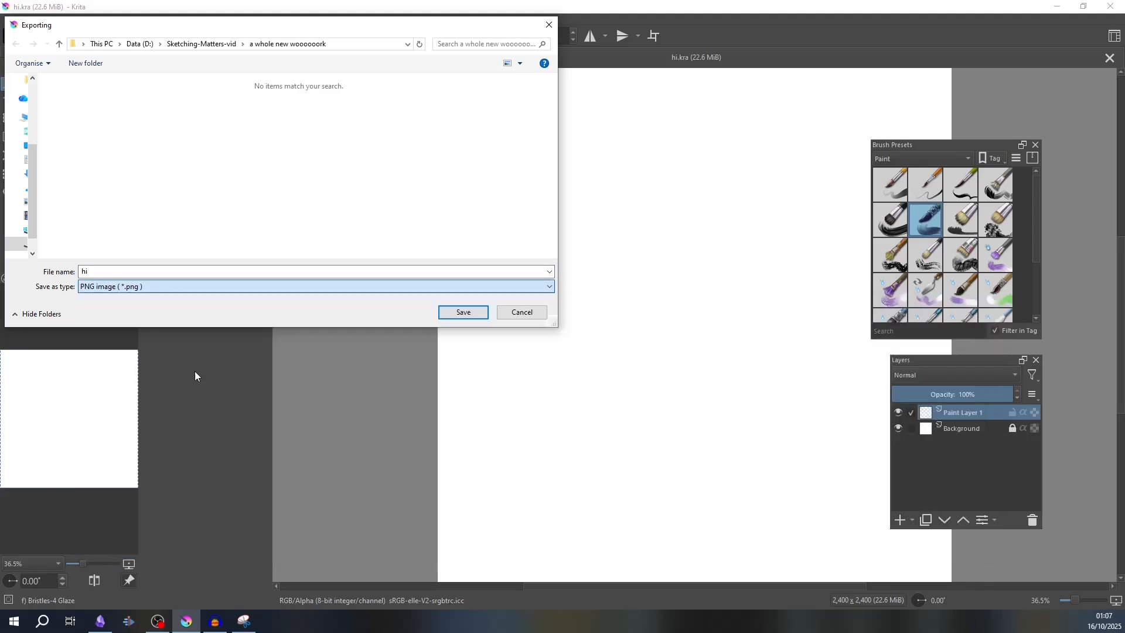
left_click(121, 287)
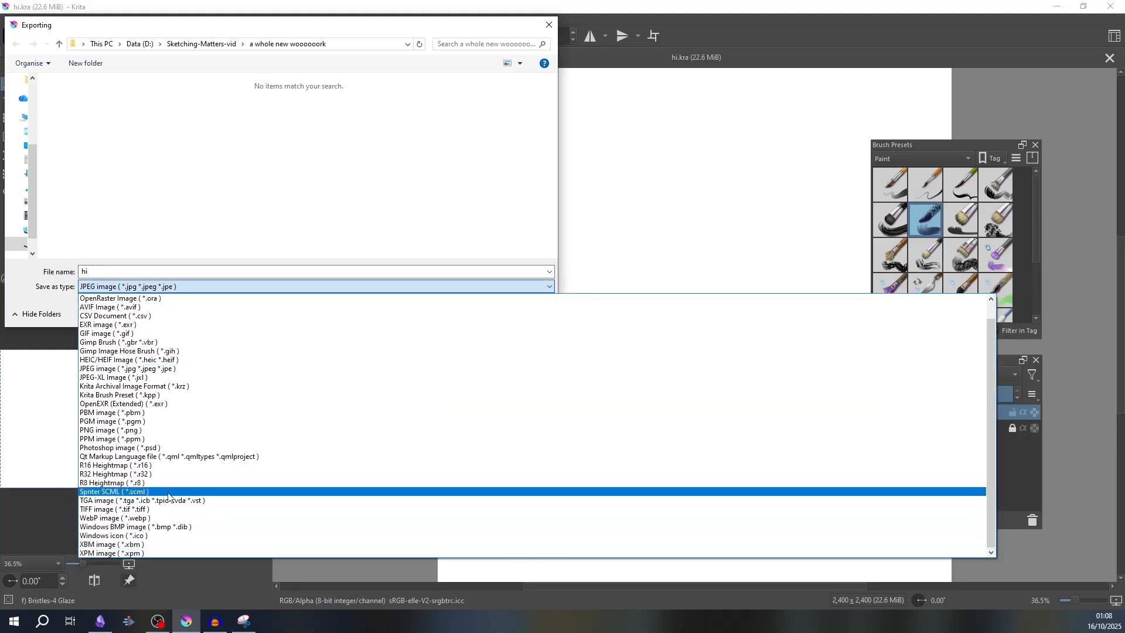
left_click(150, 368)
left_click(117, 287)
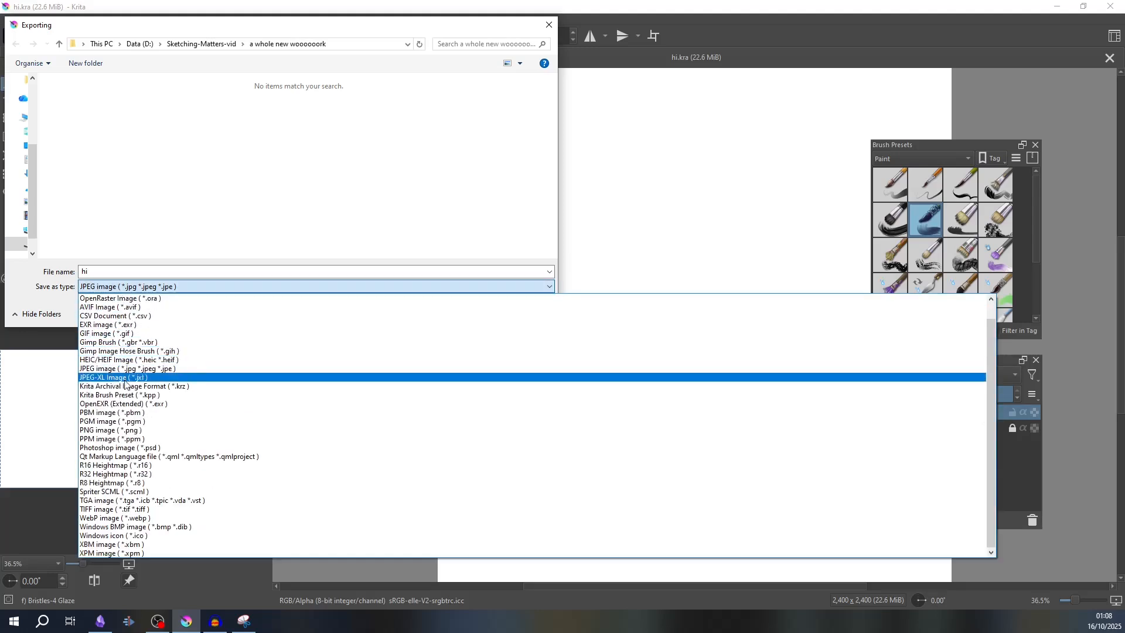
left_click(127, 448)
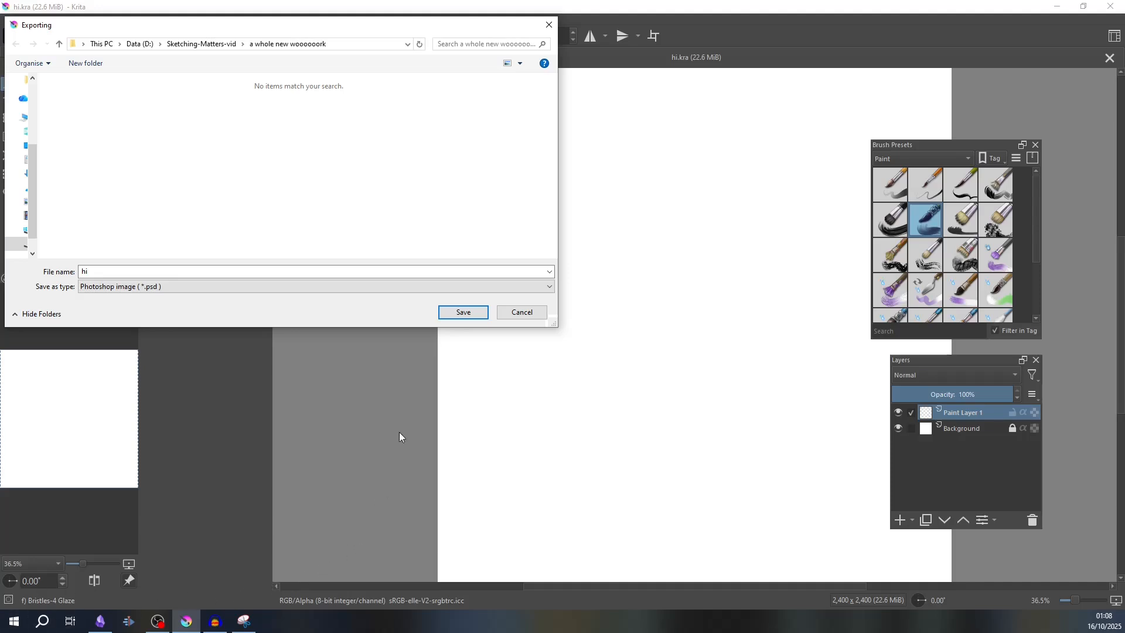
- Set the export format to Krita document (*.kra) and export, replacing the existing hi.kra
left_click(181, 286)
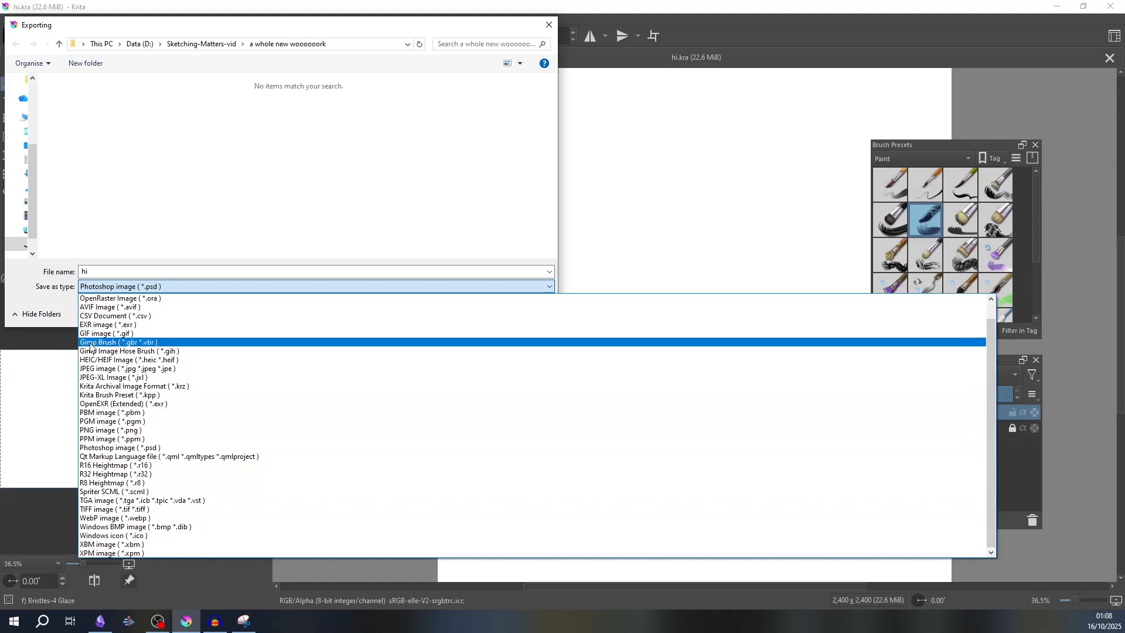
scroll(126, 357, "up", 1)
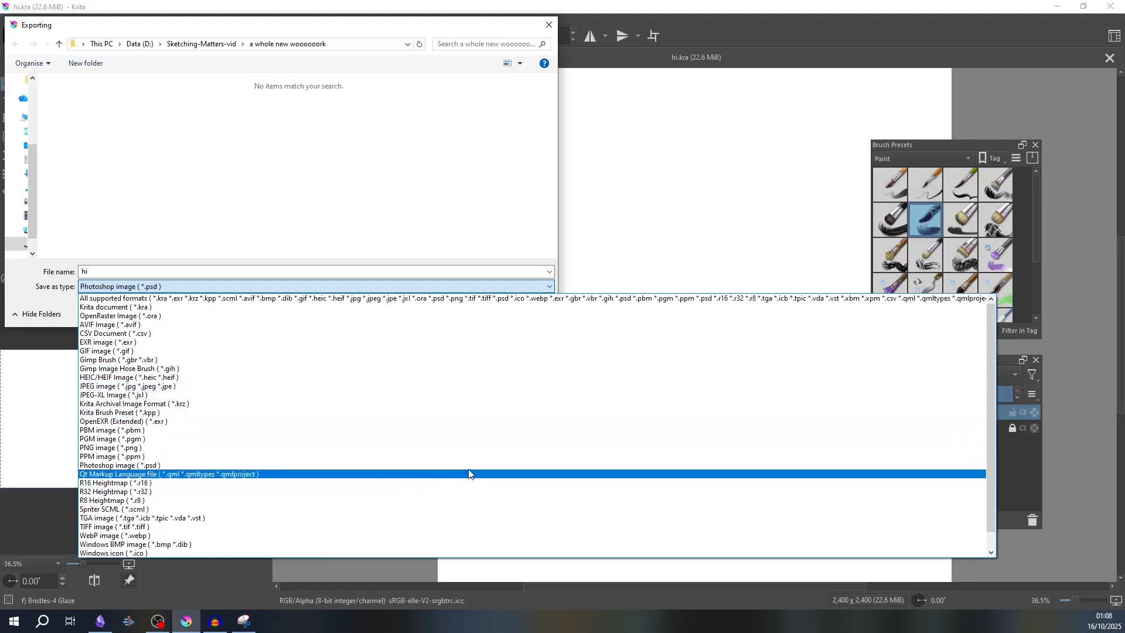
left_click(499, 309)
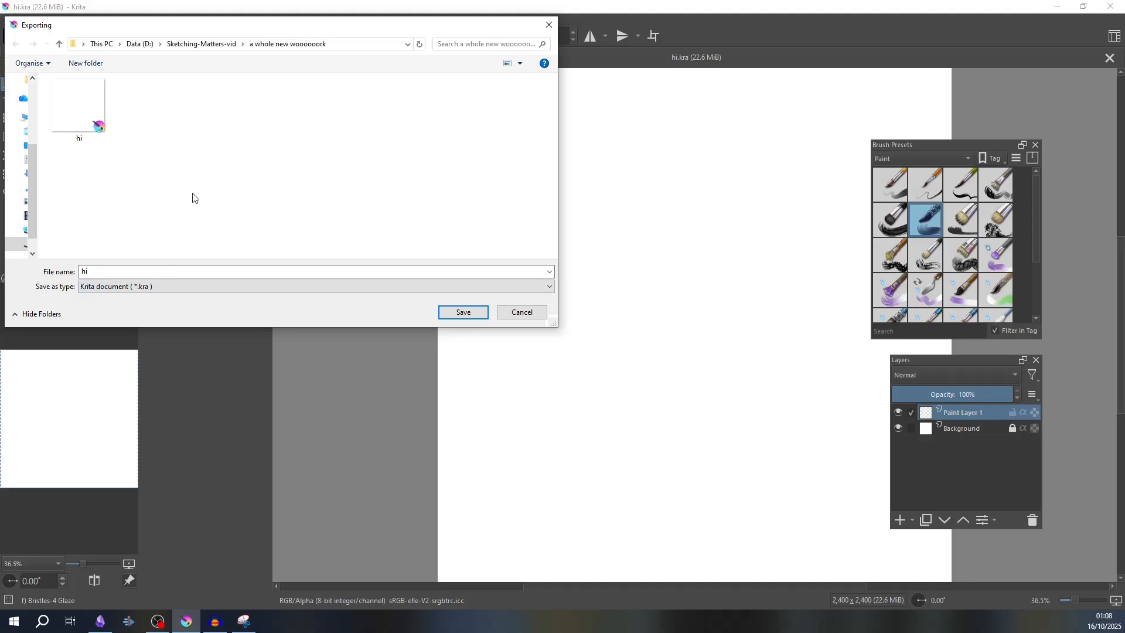
left_click(469, 313)
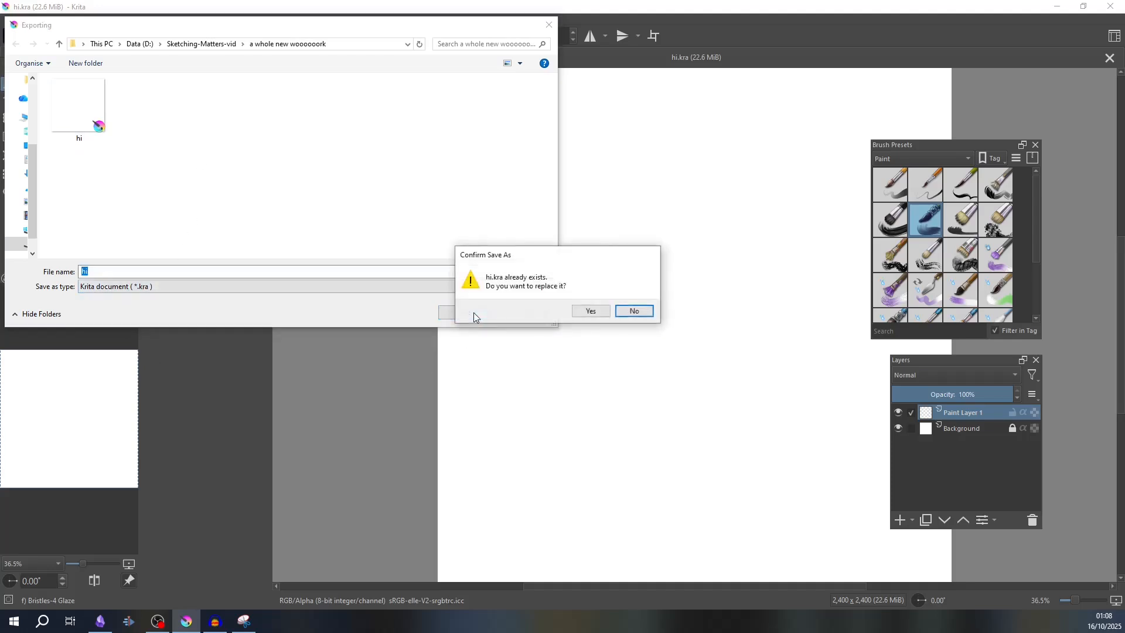
left_click(593, 311)
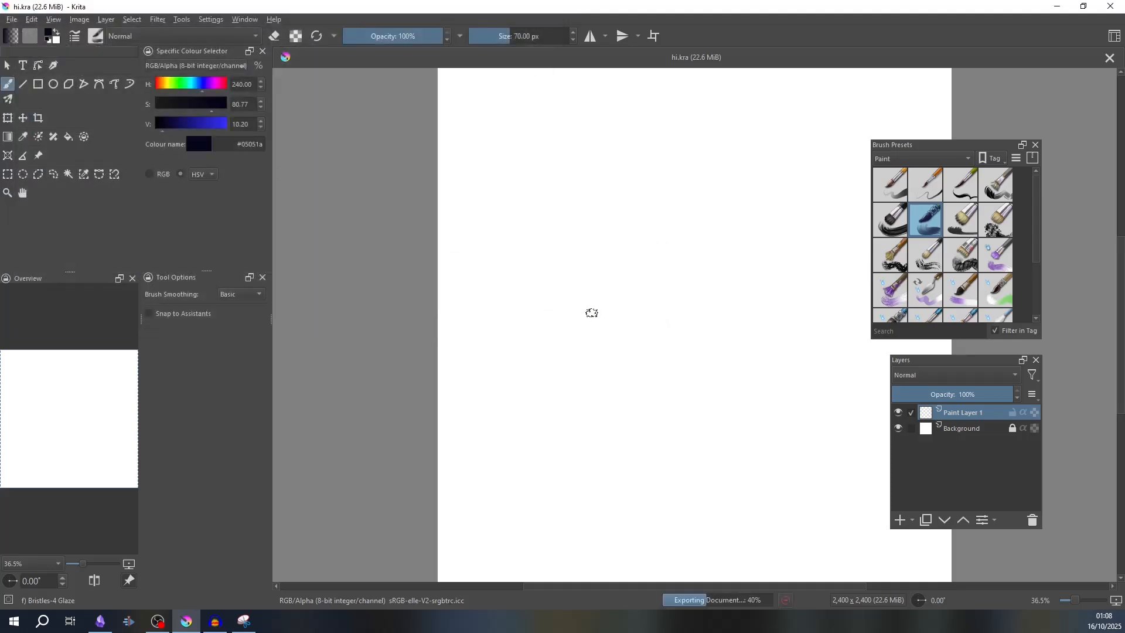
- Start another new document and choose to create it from the clipboard
scroll(528, 351, "down", 2)
left_click_drag(595, 328, 514, 305)
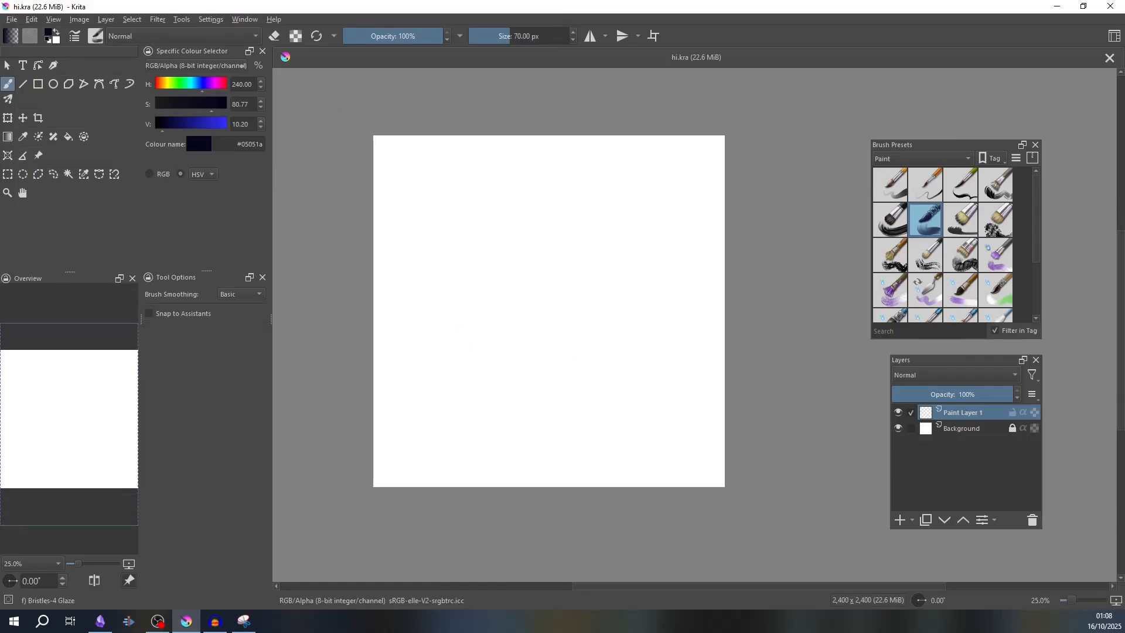
left_click(12, 20)
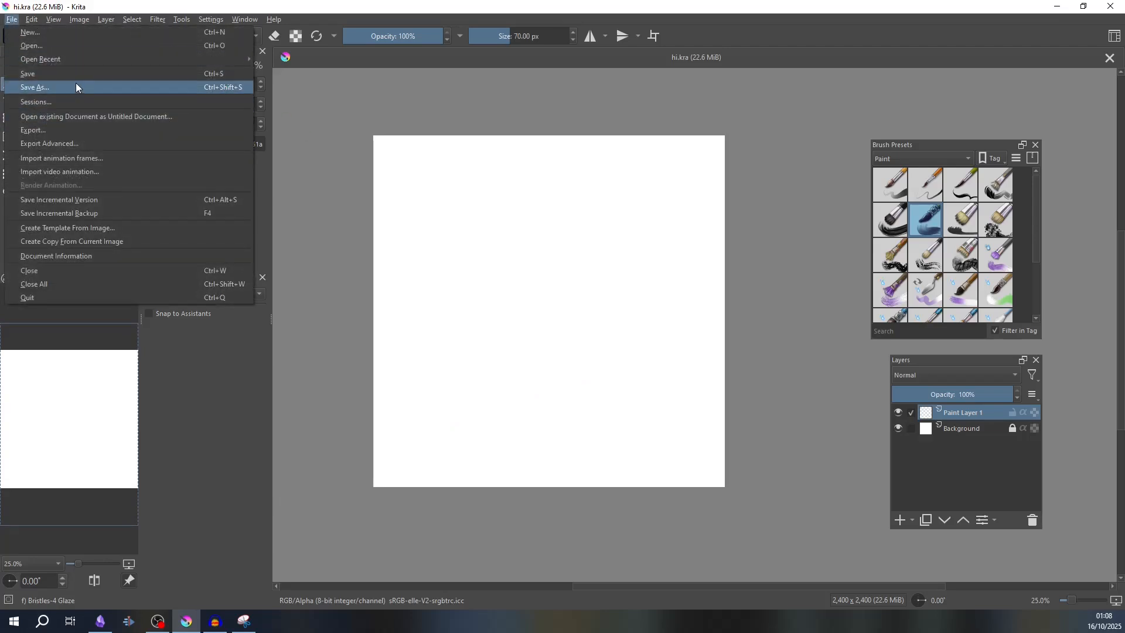
mouse_move(220, 61)
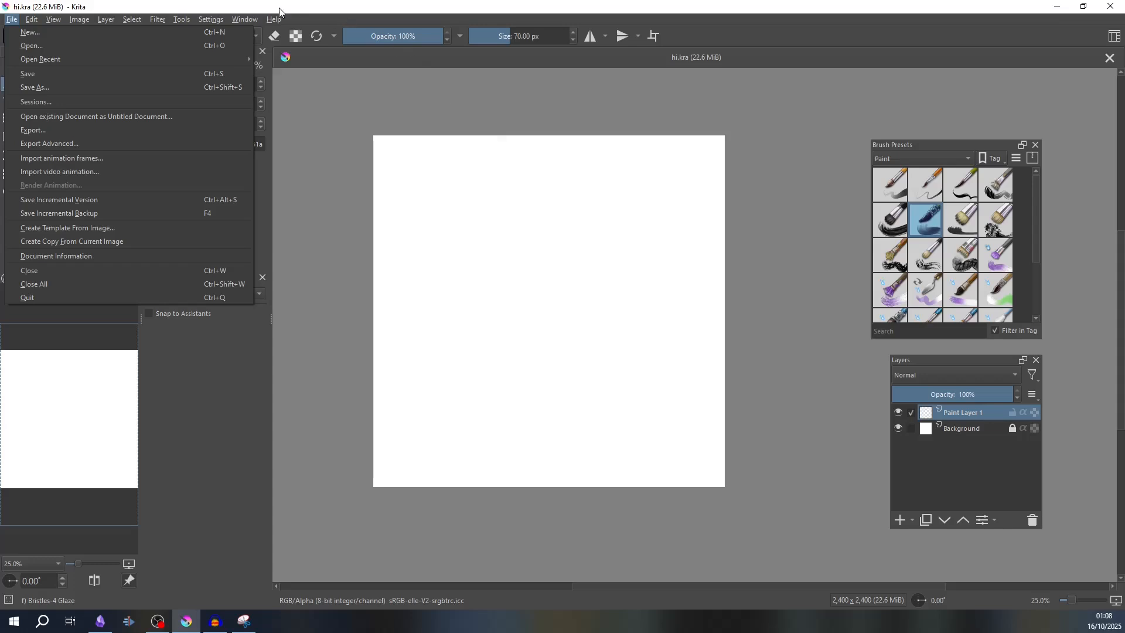
left_click(23, 33)
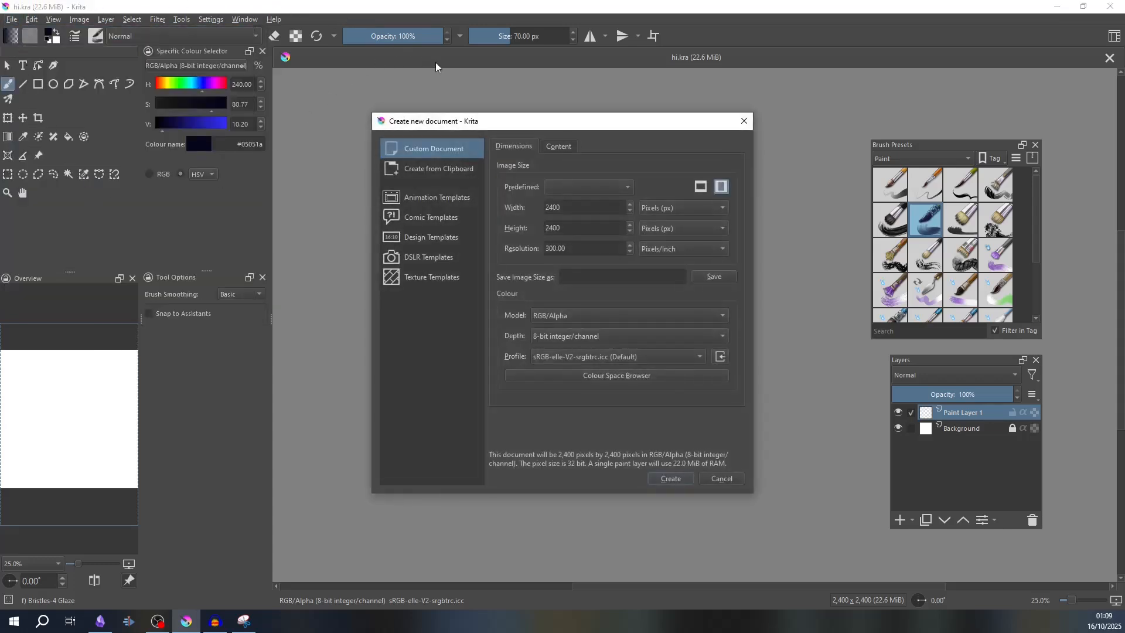
left_click_drag(545, 125, 530, 182)
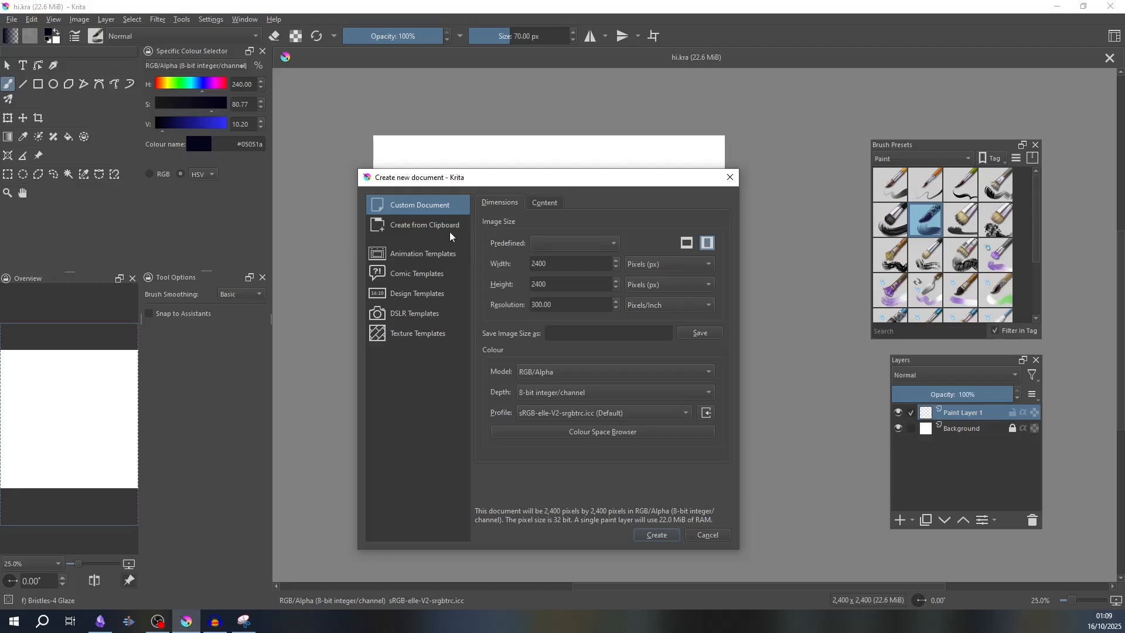
left_click(433, 226)
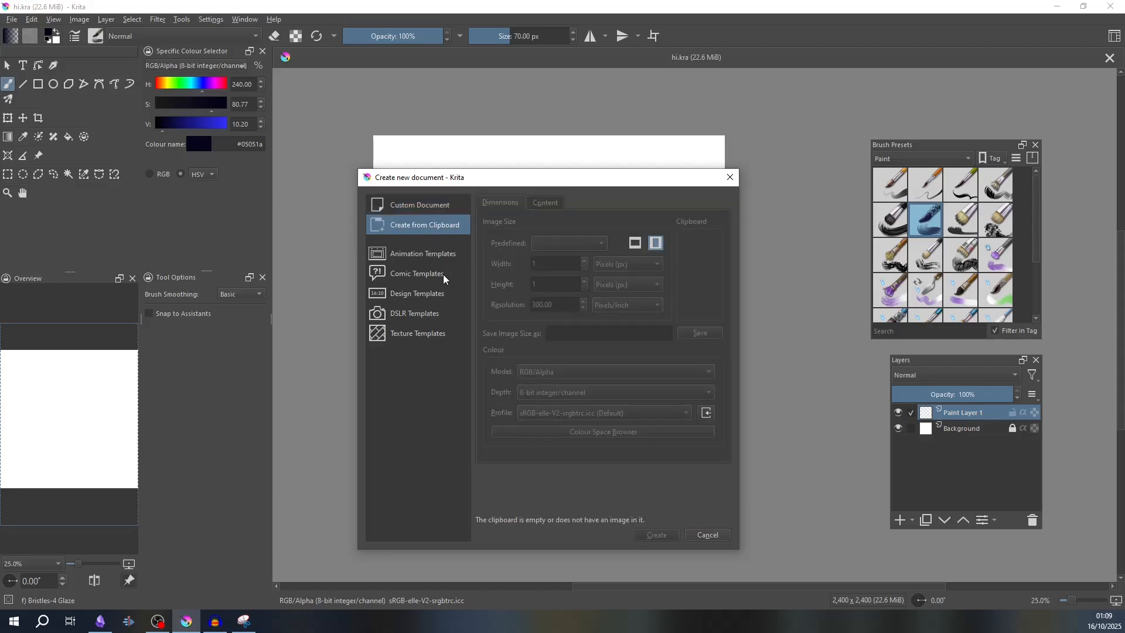
- Switch to Snipping Tool, copy the orange snip to the clipboard, and return to Krita's new document settings
left_click_drag(493, 179, 462, 131)
key("alt+Tab")
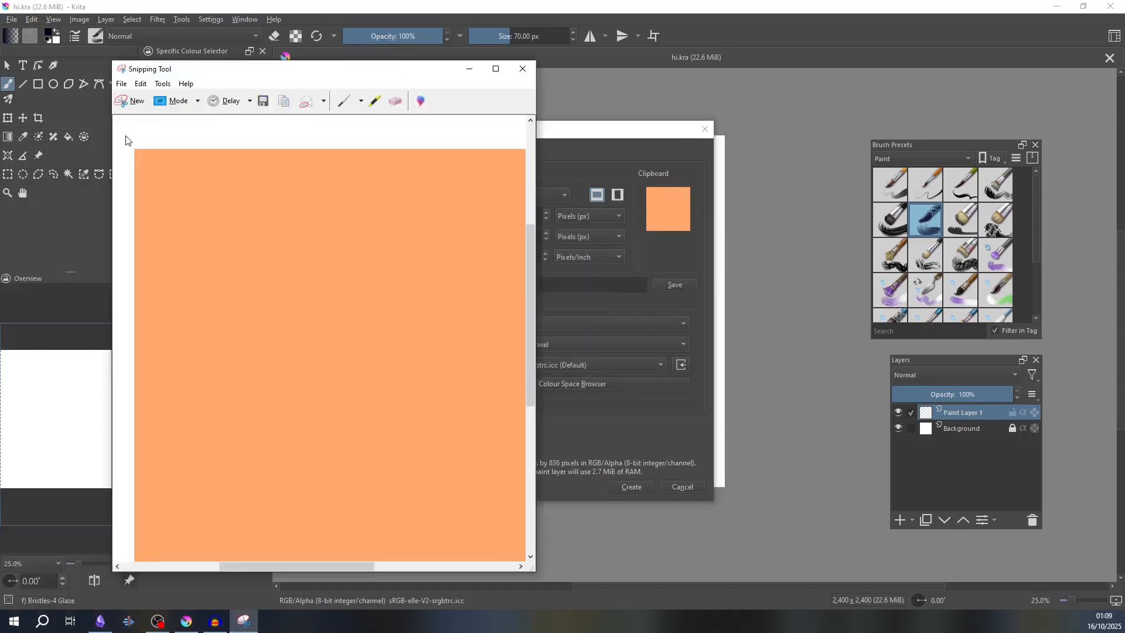
left_click_drag(126, 136, 15, 164)
right_click(208, 293)
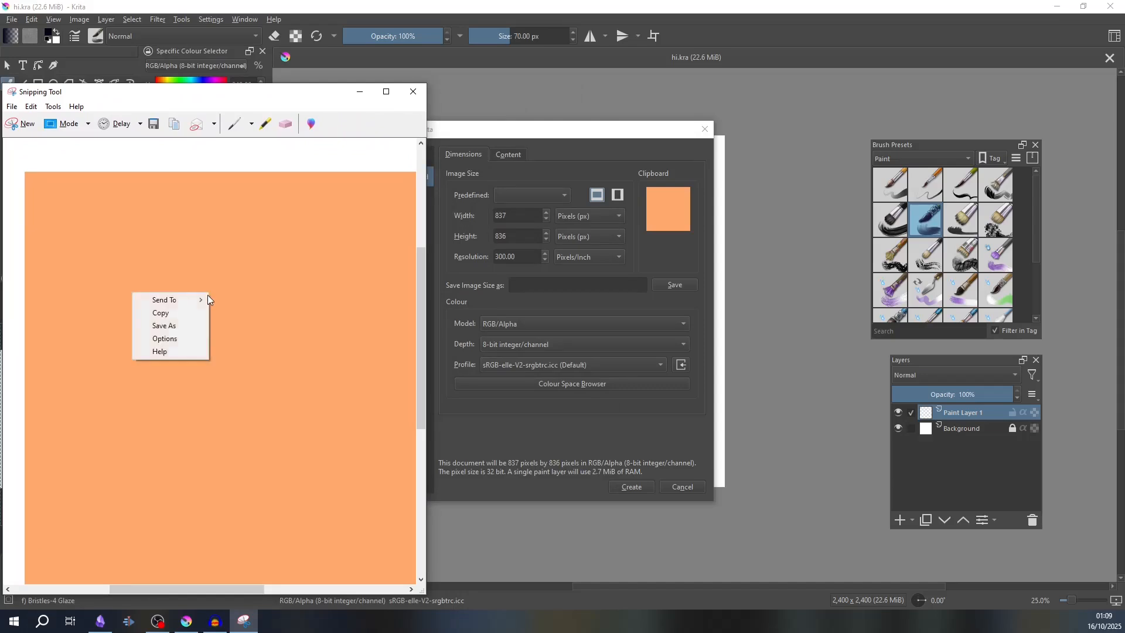
left_click(171, 319)
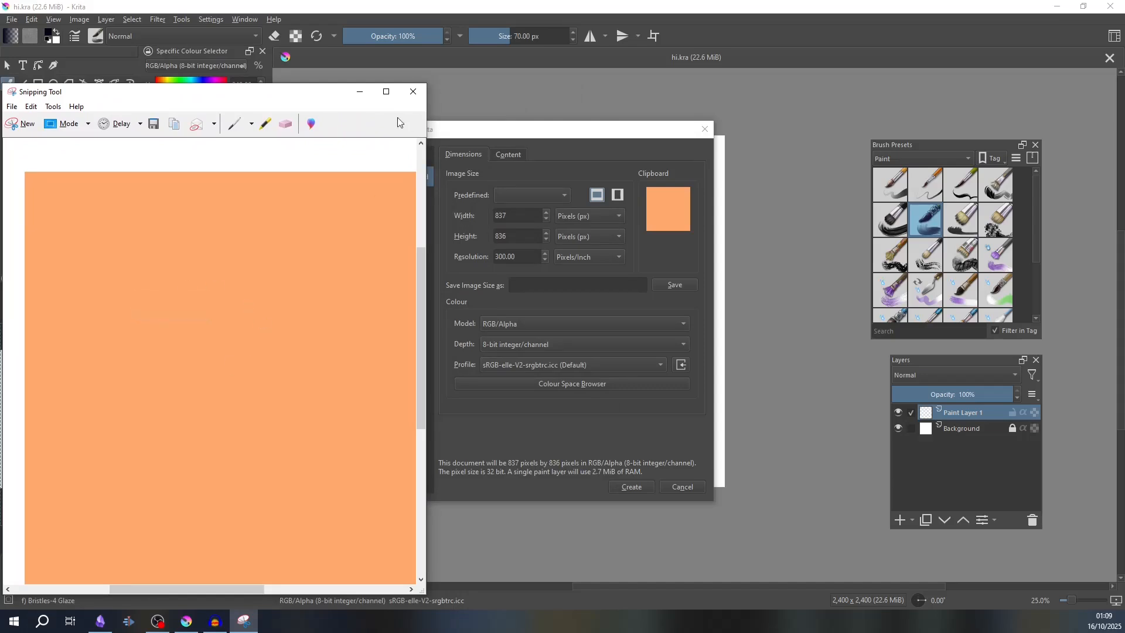
left_click(360, 92)
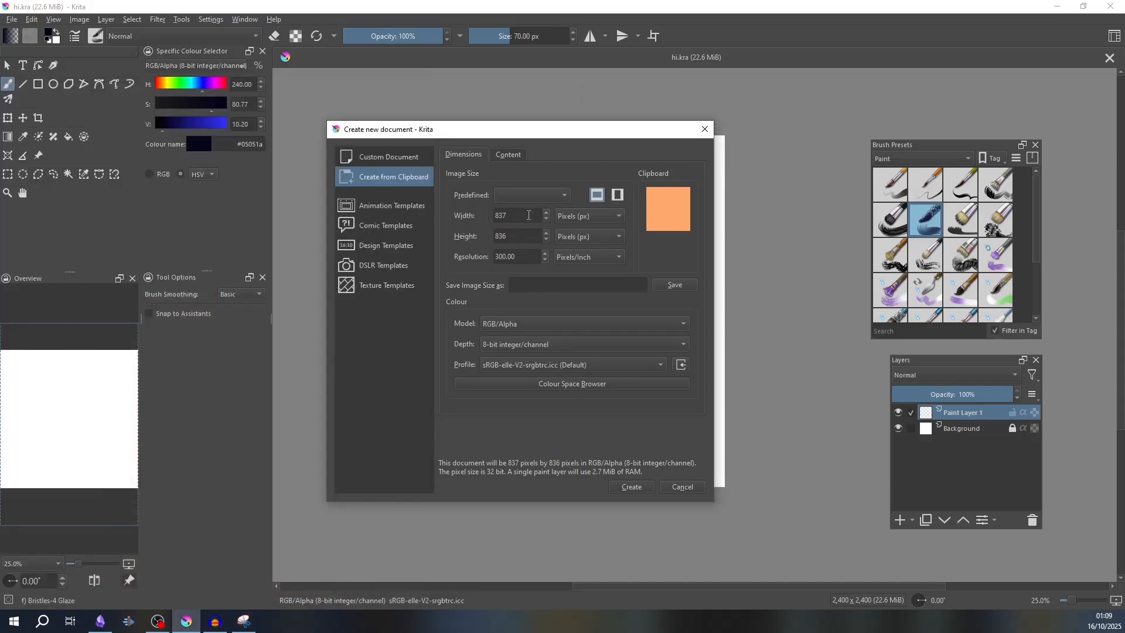
- Set the clipboard document's size to 1200 by 1800 pixels in portrait orientation and create it
left_click_drag(511, 236, 474, 258)
left_click_drag(515, 215, 473, 214)
type("1800")
key("Tab")
type("12")
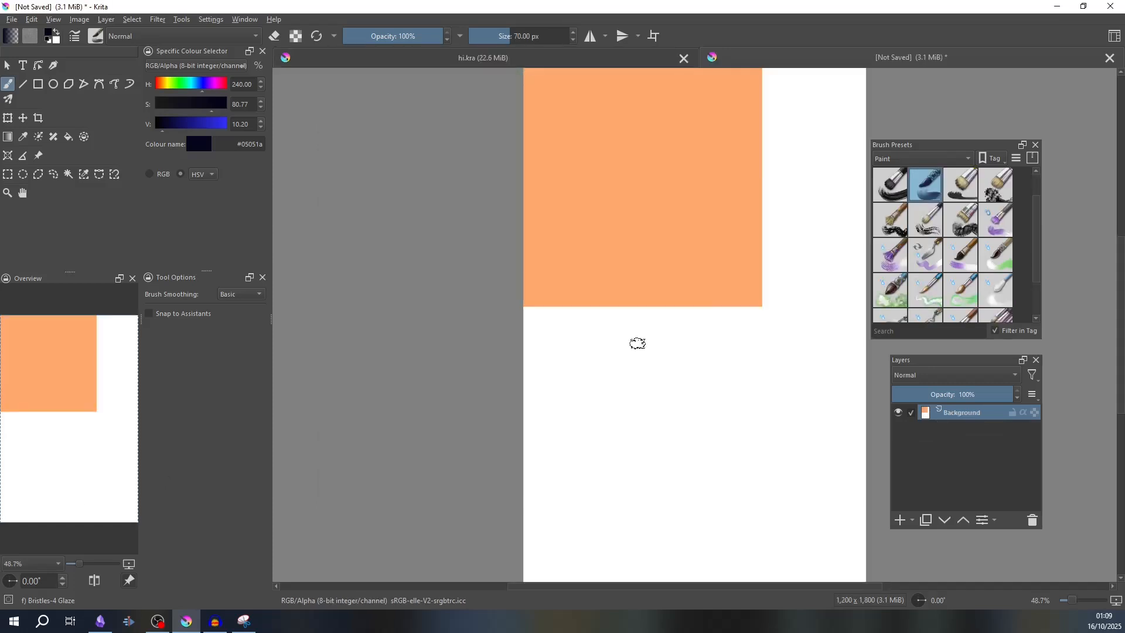
left_click_drag(732, 320, 533, 335)
- Toggle the Background layer's visibility off and on to check the pasted orange square
left_click(898, 412)
left_click(898, 412)
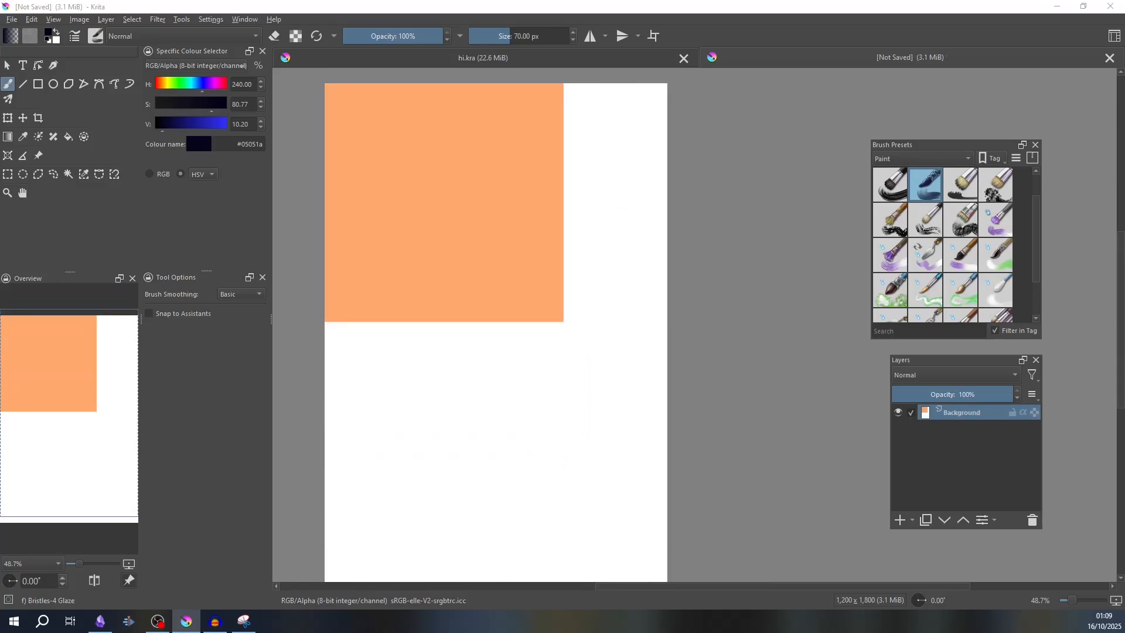
scroll(552, 256, "down", 2)
scroll(540, 256, "up", 2)
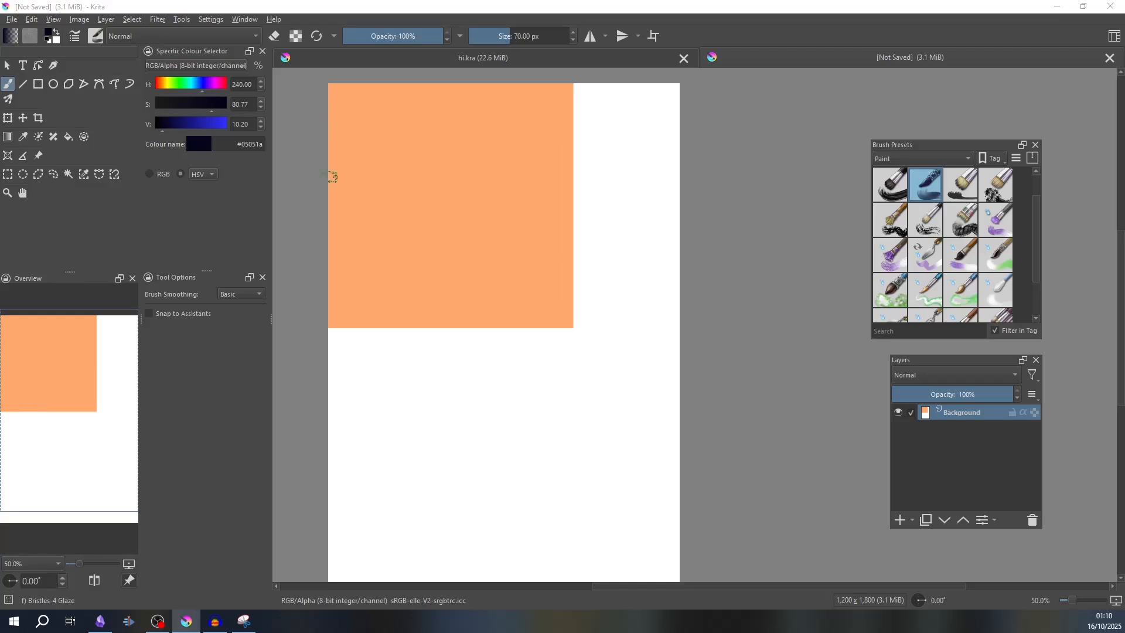
- Open the existing image elk-1 from the Intro to Krita 0.3 video folder
left_click(12, 20)
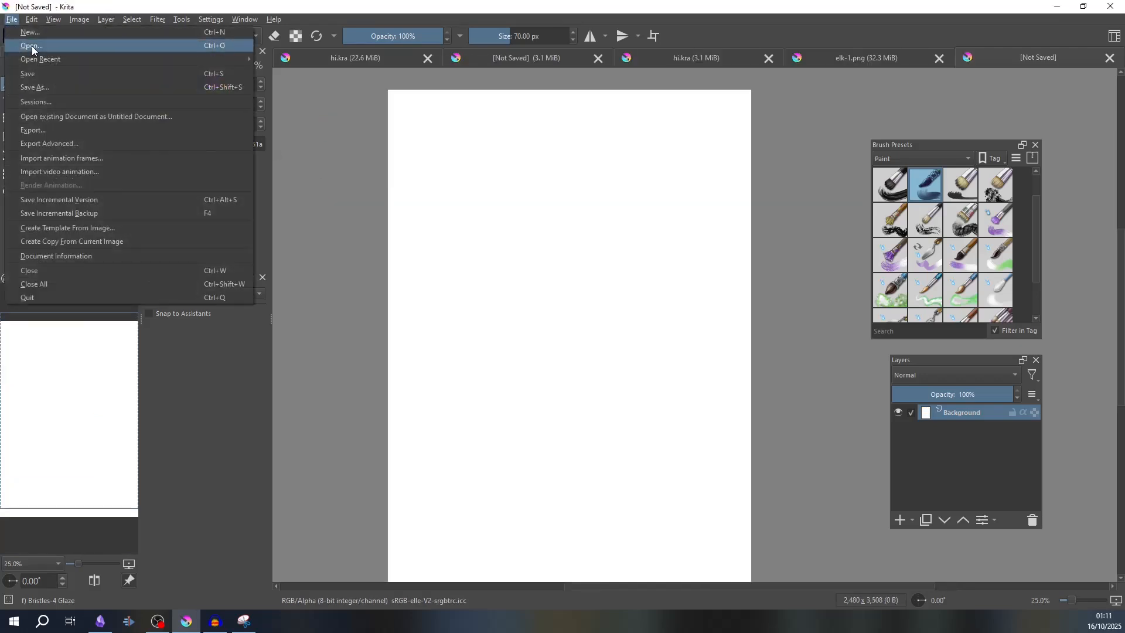
left_click(31, 46)
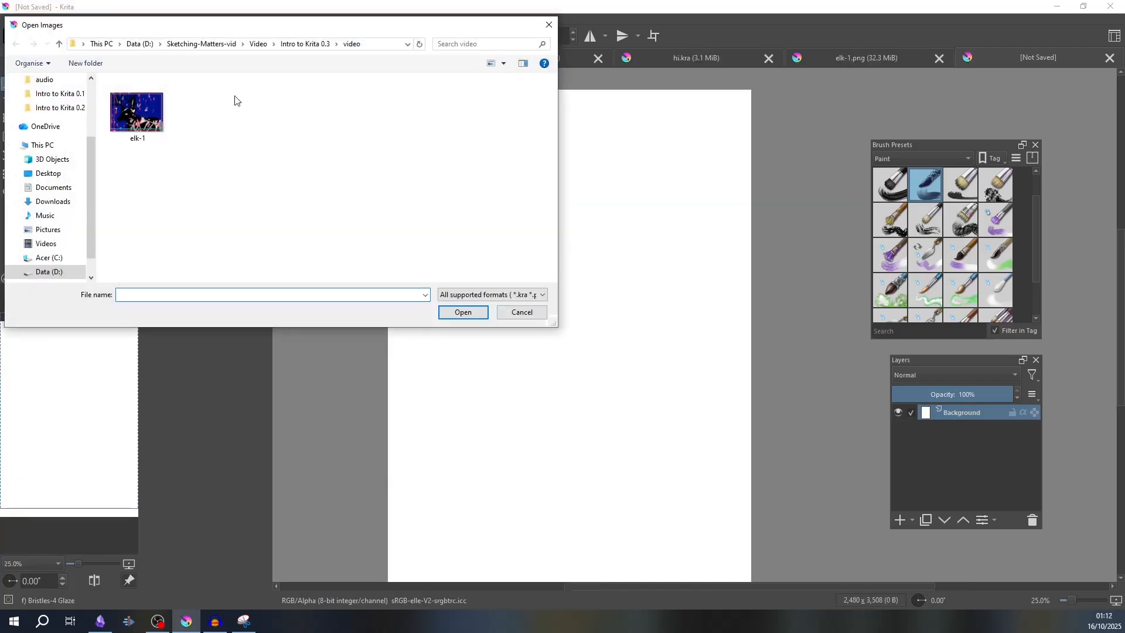
left_click(129, 108)
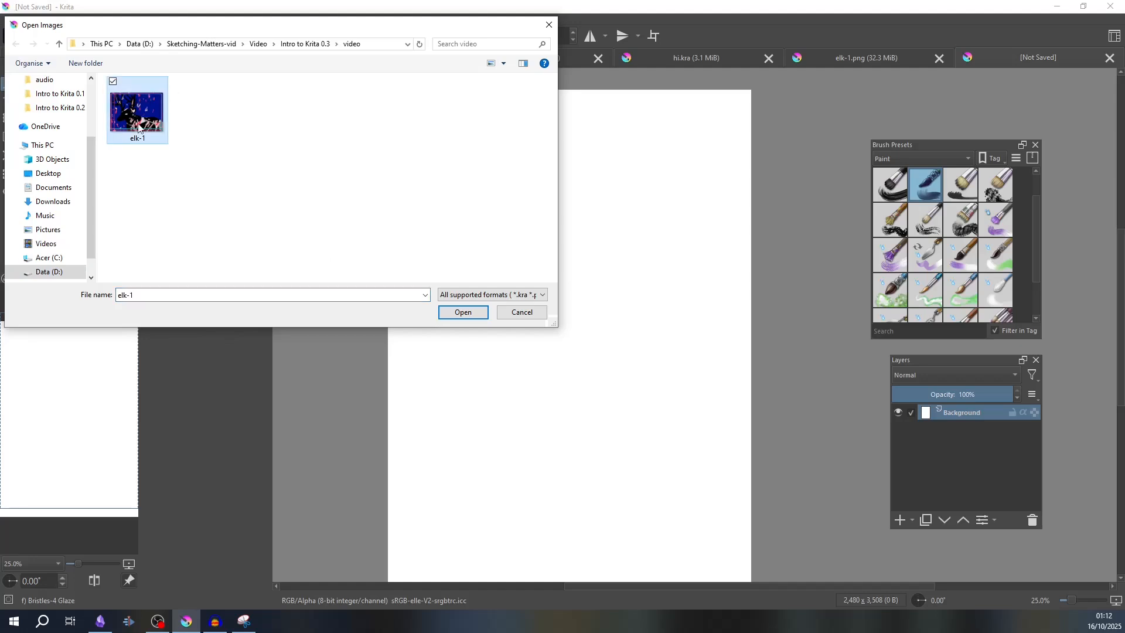
left_click(463, 313)
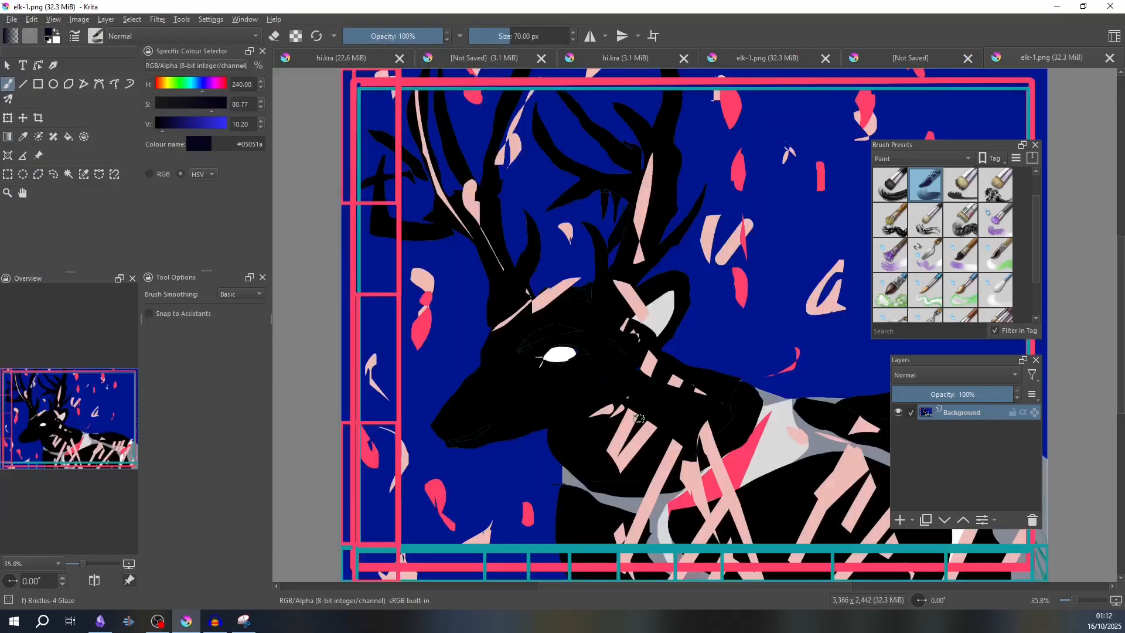
scroll(641, 413, "down", 2)
scroll(641, 414, "down", 1)
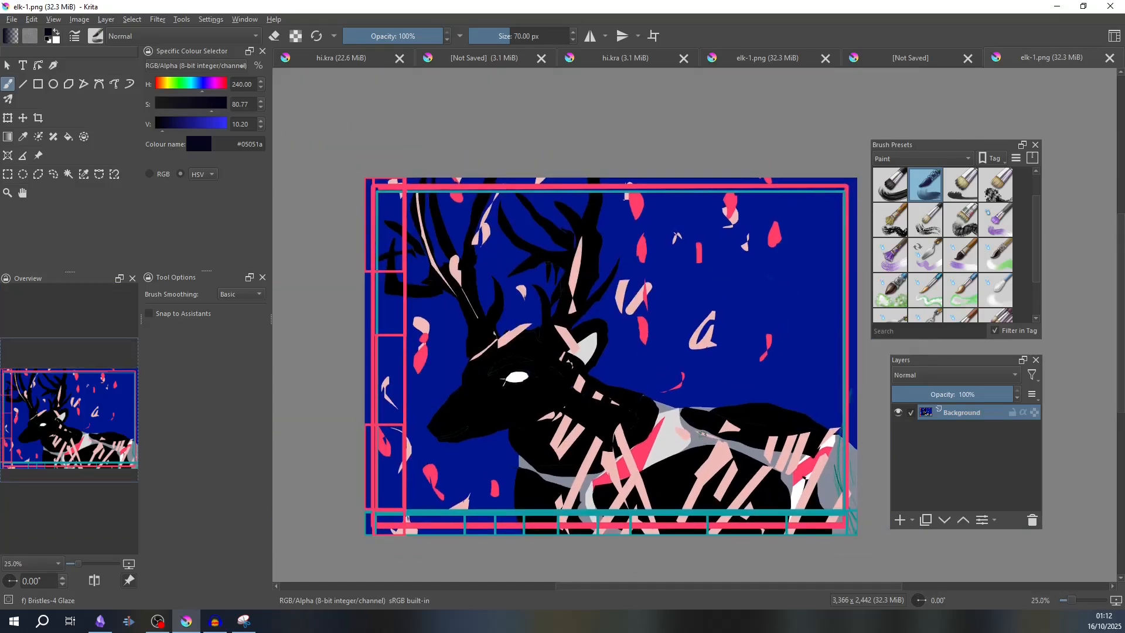
left_click_drag(703, 433, 678, 431)
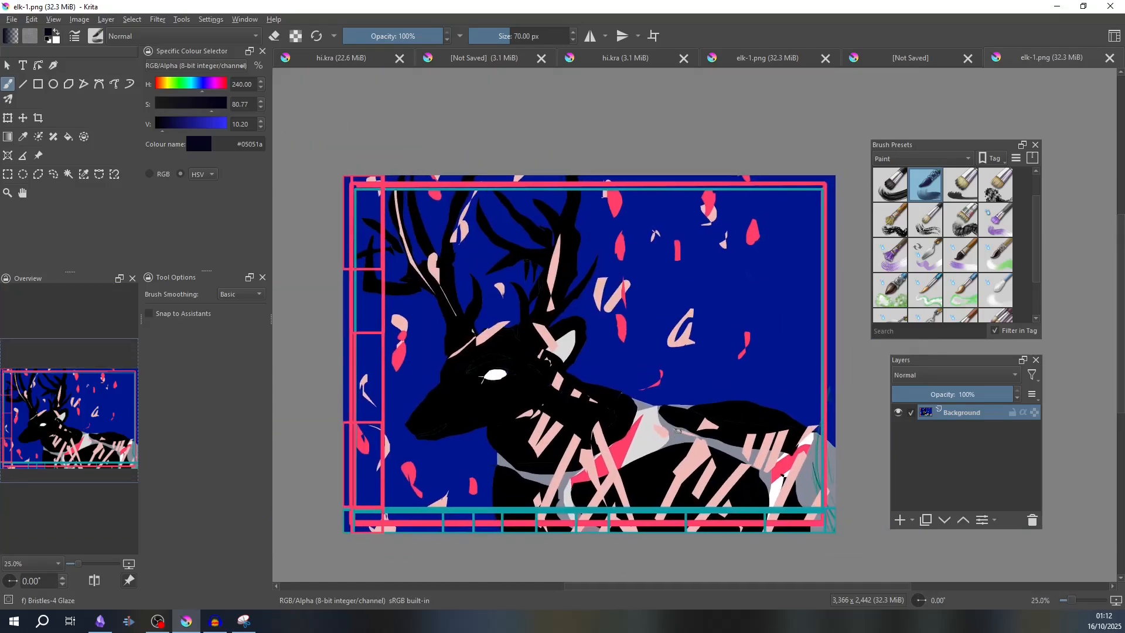
left_click(11, 19)
left_click_drag(635, 348, 614, 334)
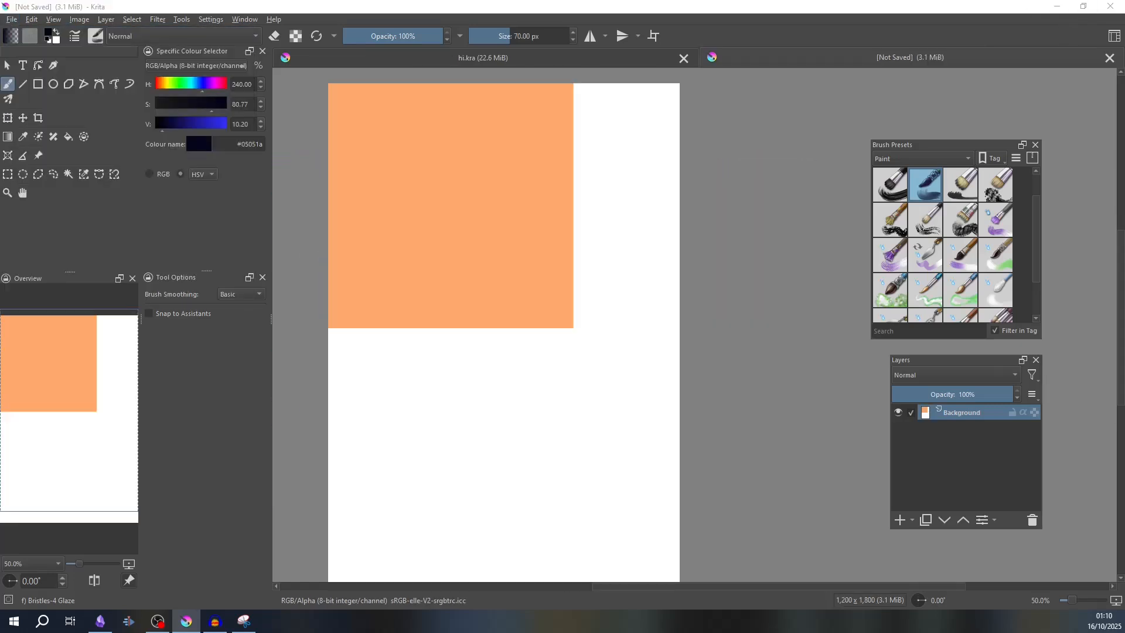
left_click(11, 19)
key("Escape")
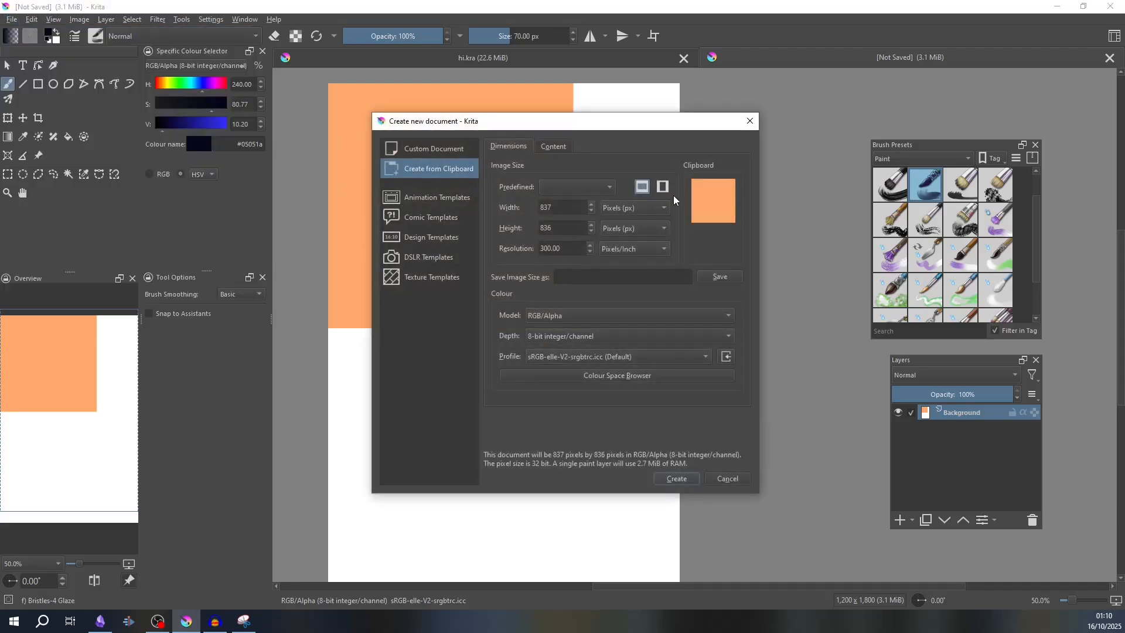
- Set the new clipboard document's background colour to the palette orange #e49309
left_click(560, 150)
left_click(589, 209)
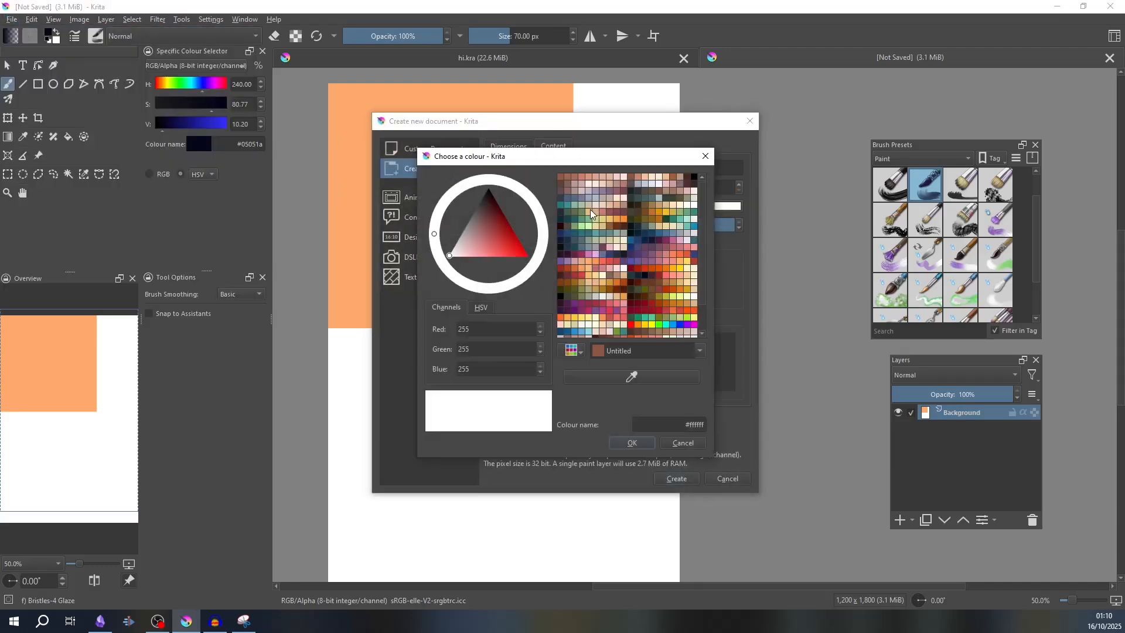
left_click_drag(498, 220, 547, 225)
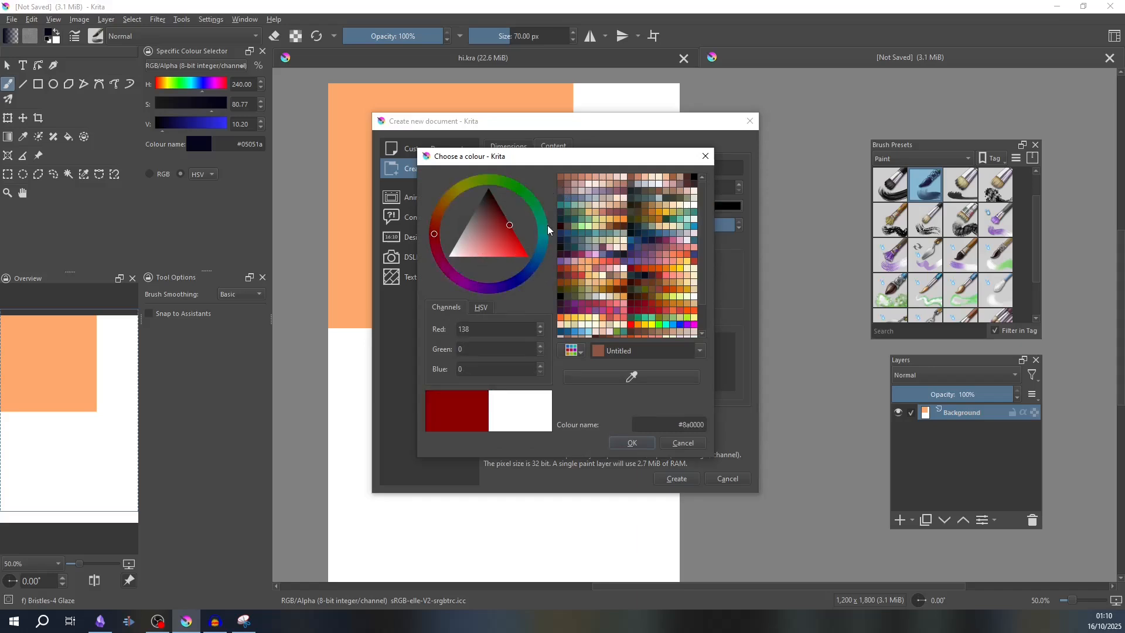
left_click(618, 218)
left_click(617, 219)
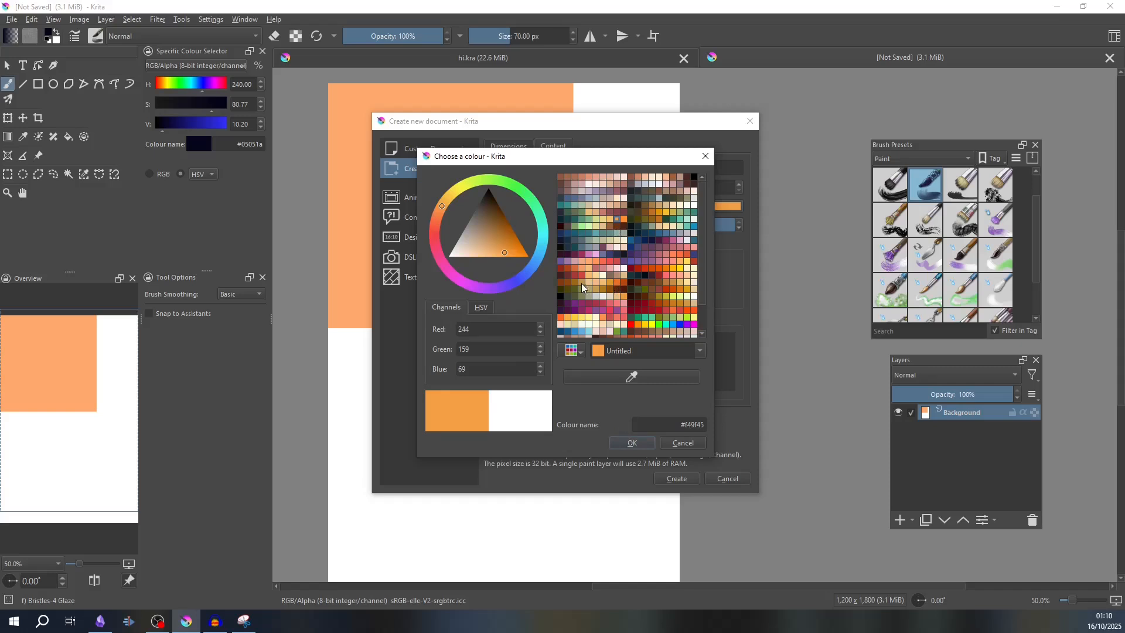
left_click(659, 216)
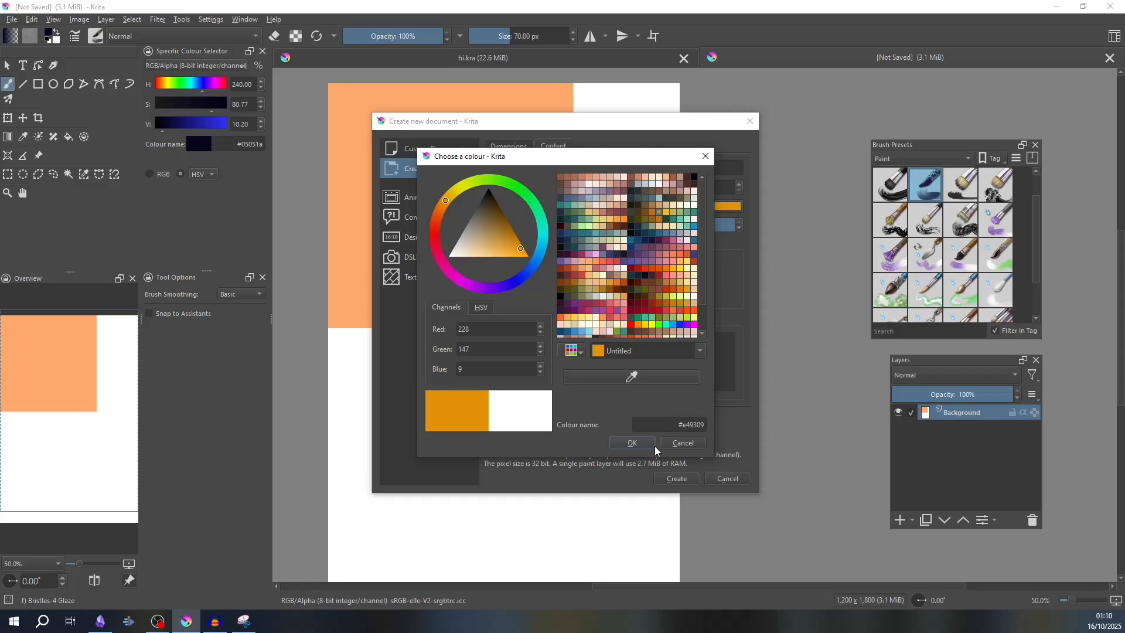
left_click(638, 443)
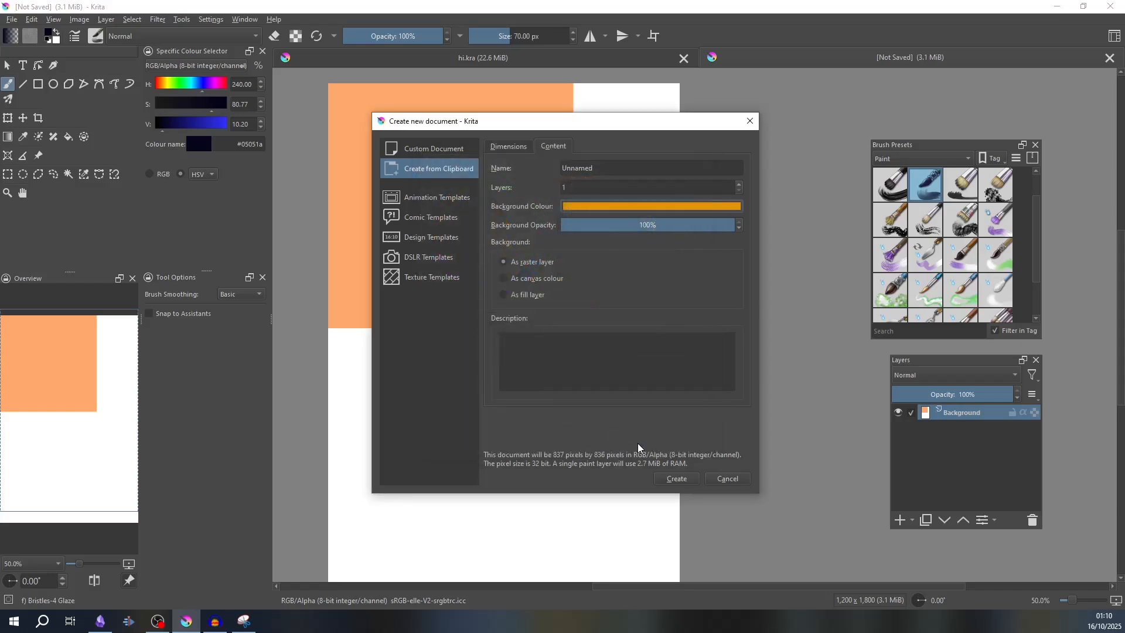
- Sample the canvas's orange #fea96c as the background colour and create the clipboard document, interpreting the pasted image's colours as on monitor
left_click(610, 205)
left_click_drag(501, 220, 504, 234)
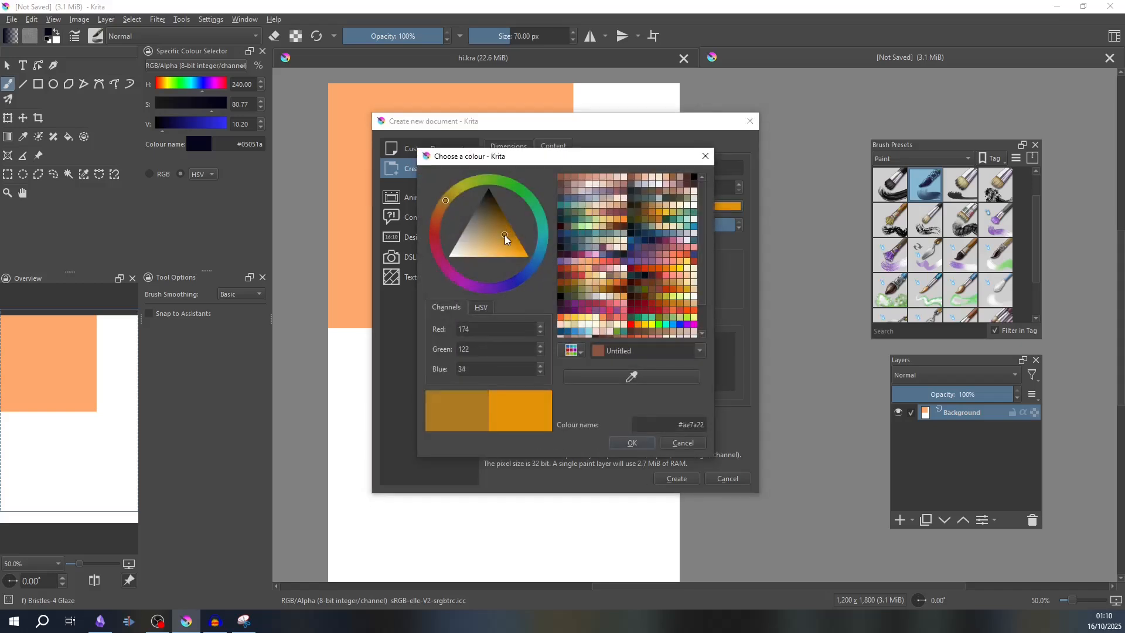
left_click(631, 376)
left_click(468, 100)
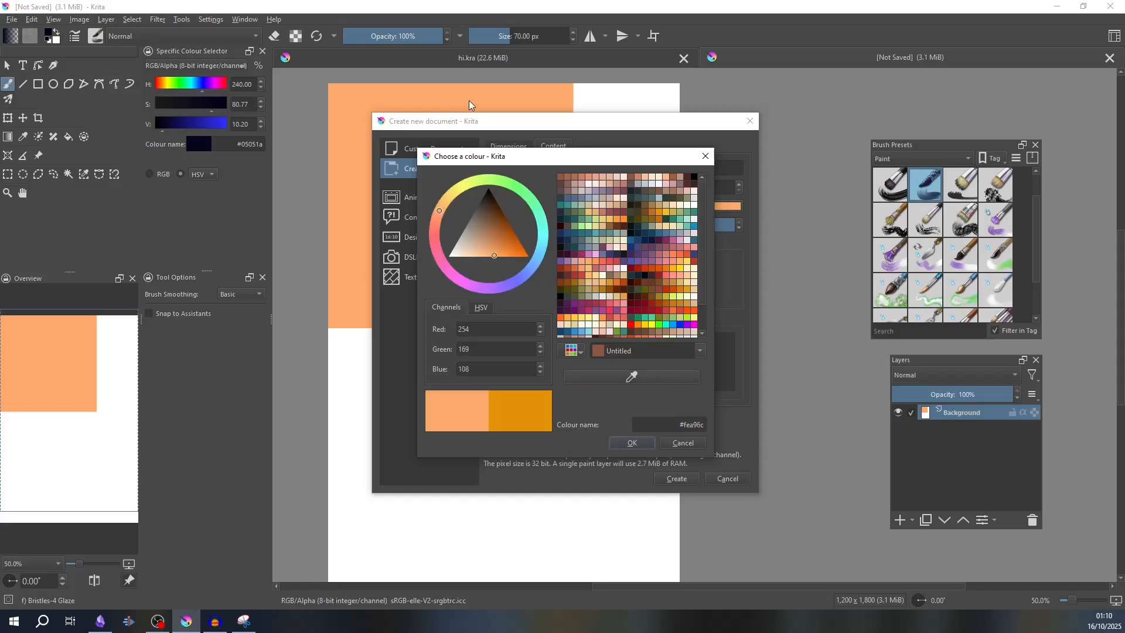
left_click(629, 443)
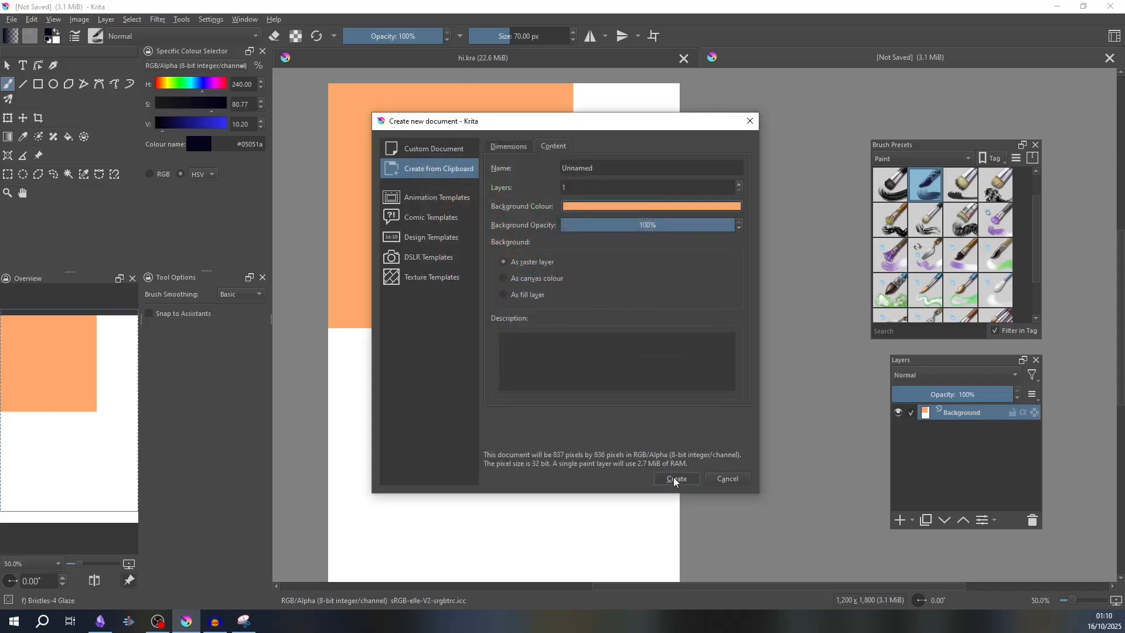
left_click(674, 478)
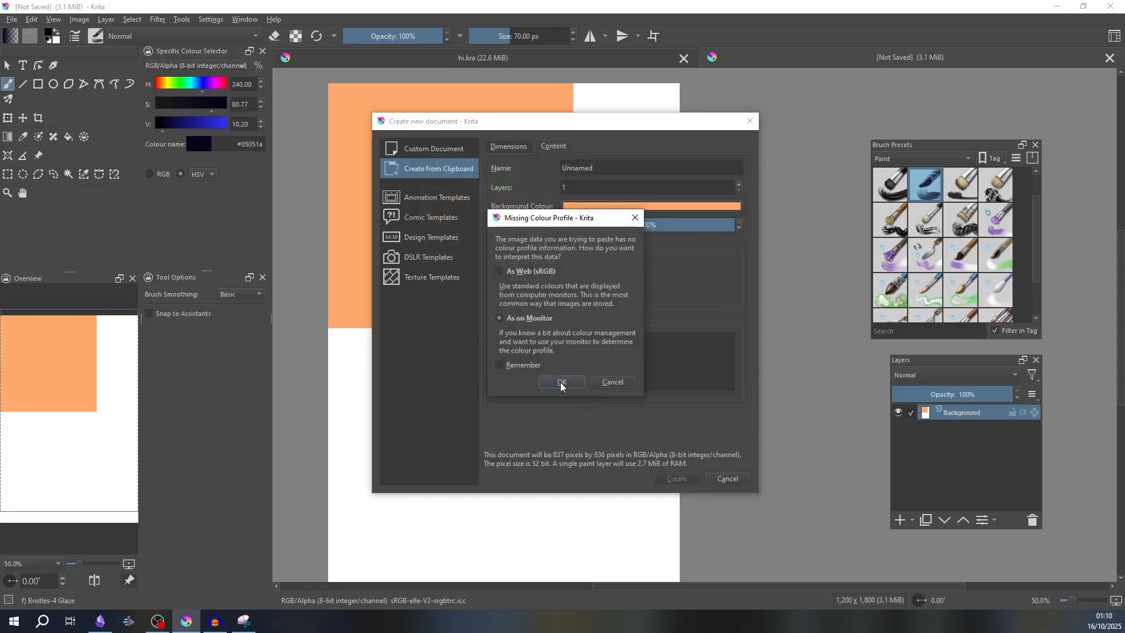
left_click(560, 382)
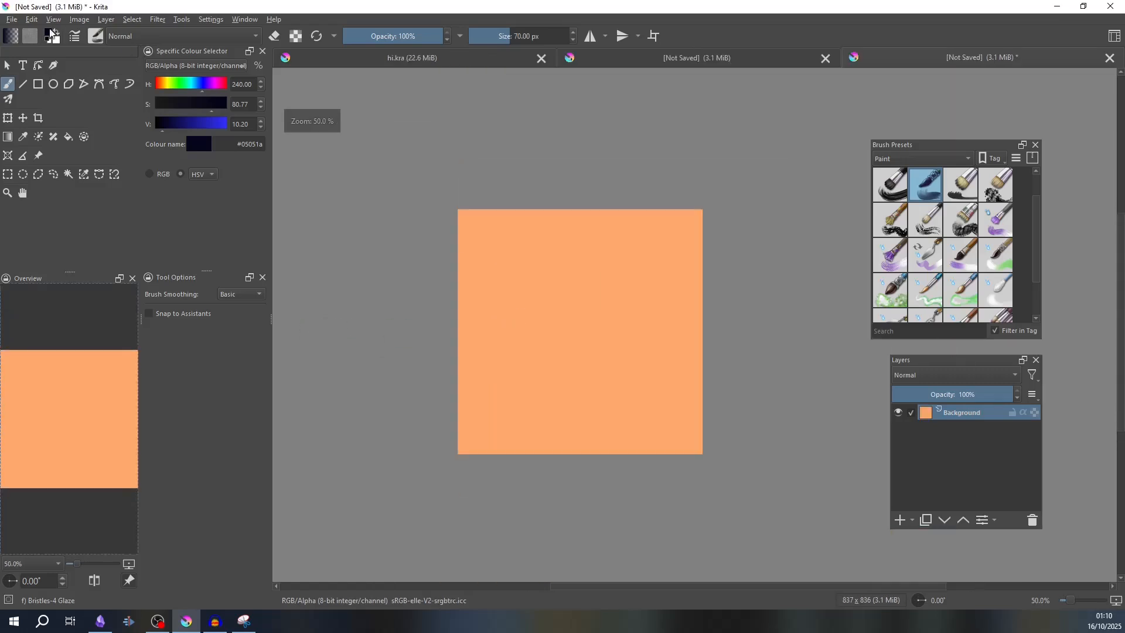
- Save the new orange document as a Krita document over the existing hi.kra file, replacing it
left_click(12, 20)
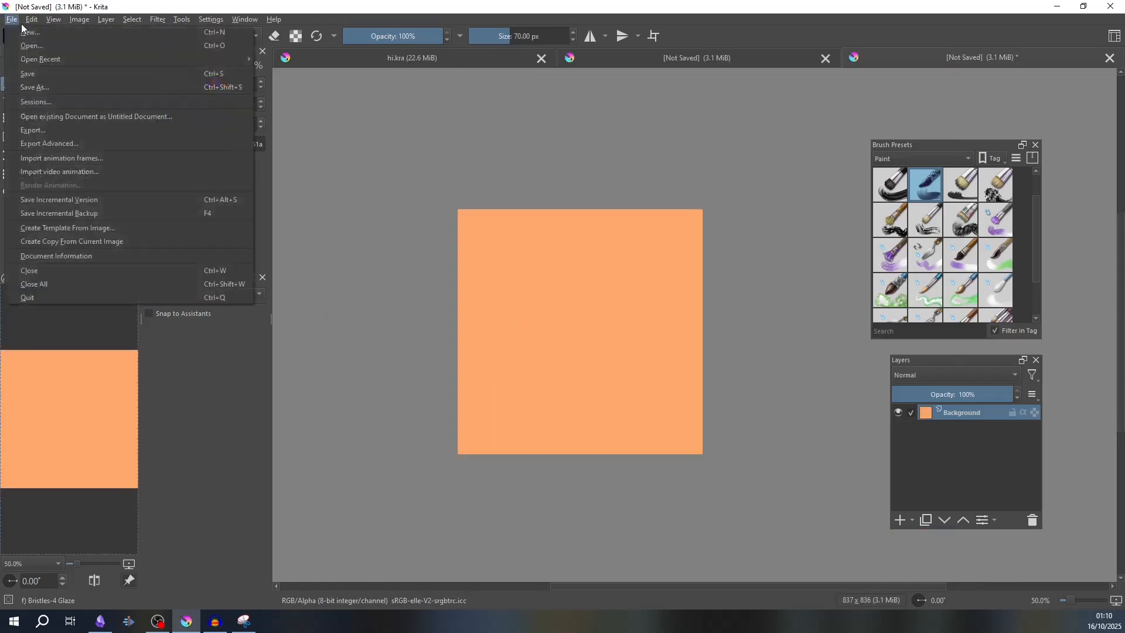
left_click(45, 87)
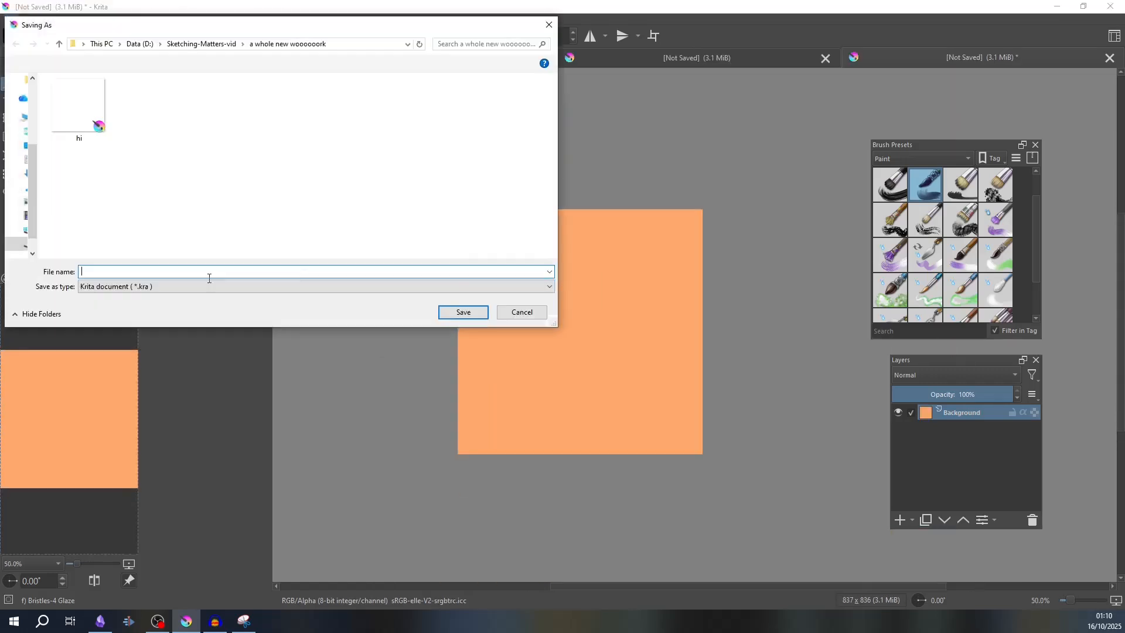
left_click(91, 104)
left_click(463, 312)
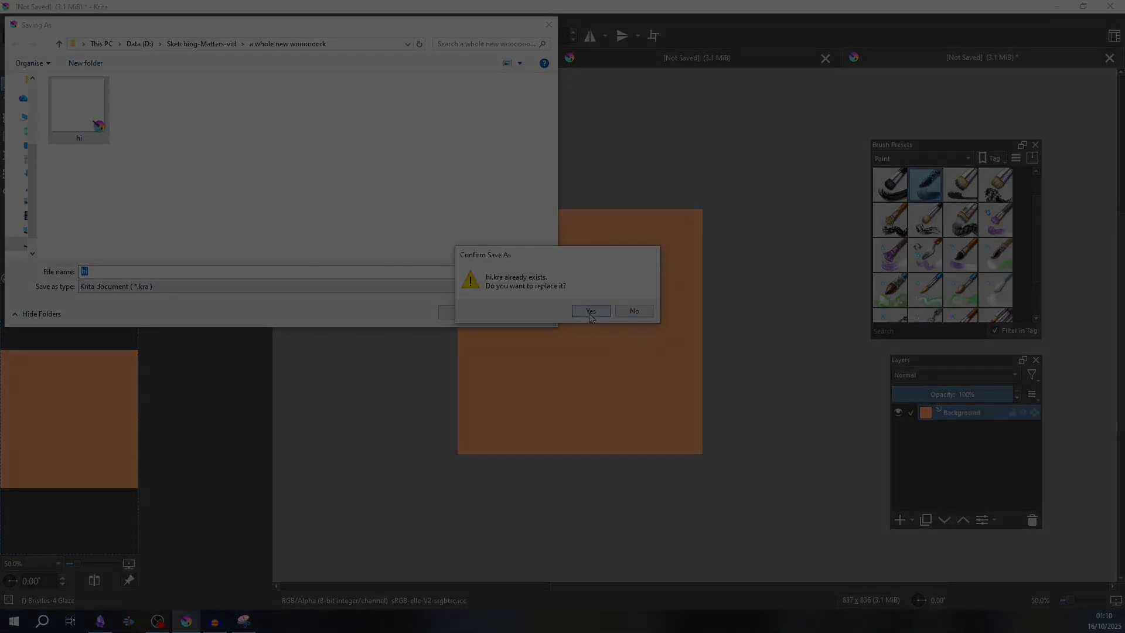
left_click(585, 311)
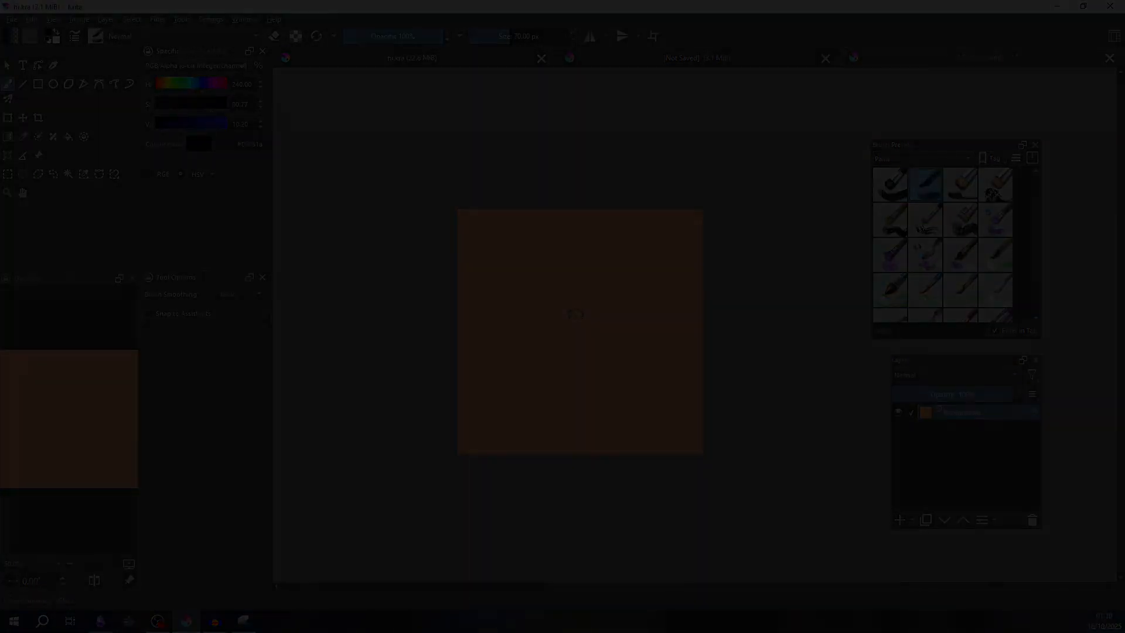